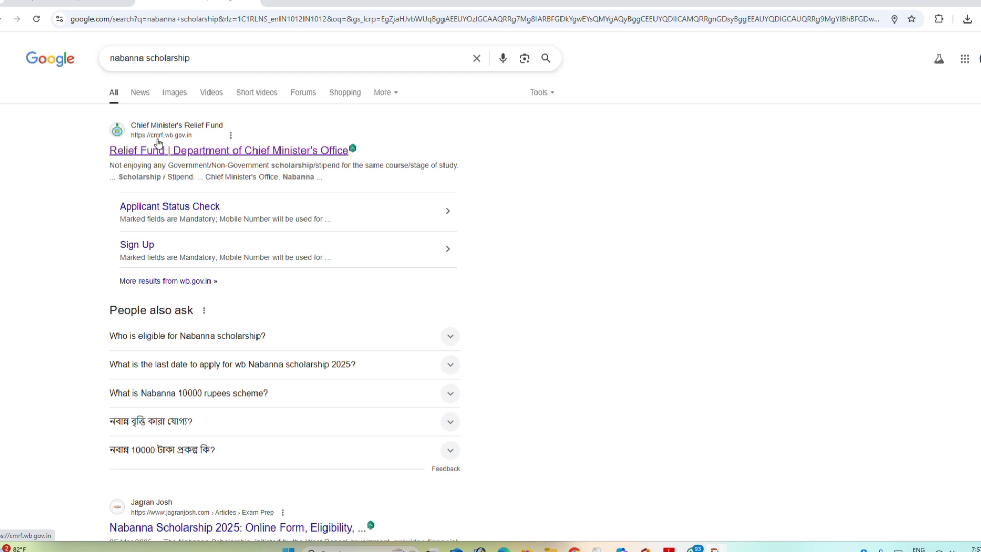
Step: Open the Chief Minister's Relief Fund site from the search results and start applying for Financial Assistance for Education
left_click(176, 151)
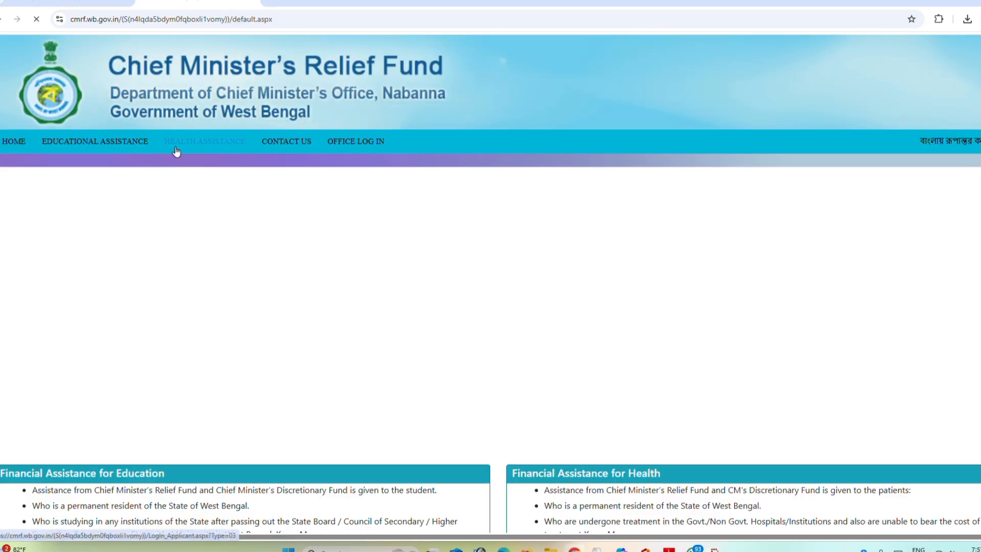
scroll(368, 156, "down", 3)
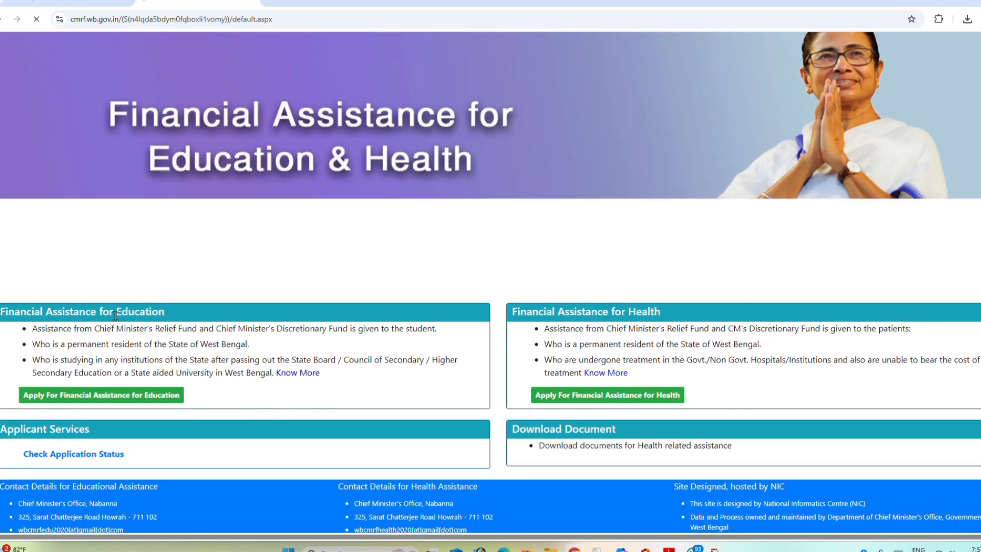
left_click_drag(116, 312, 165, 312)
left_click_drag(629, 312, 660, 312)
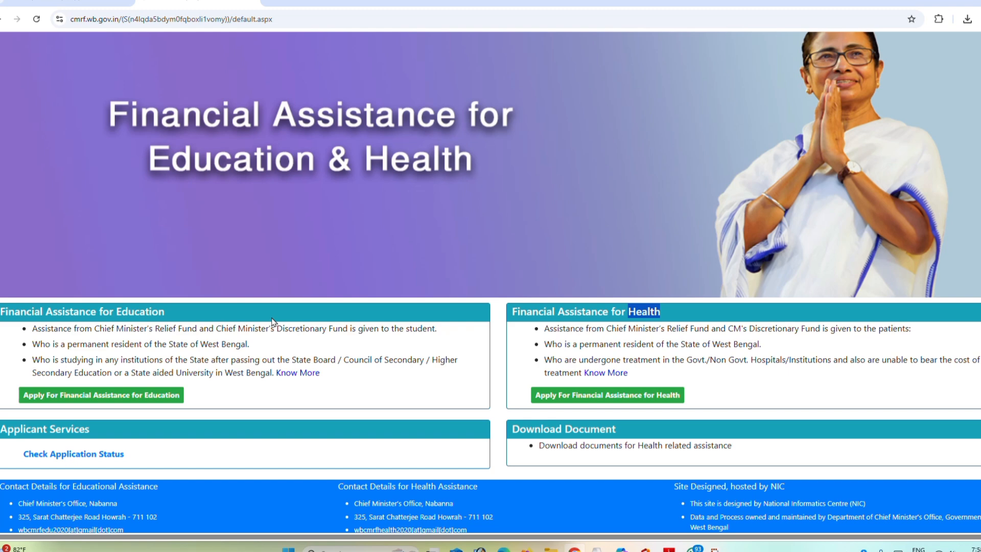
left_click(92, 396)
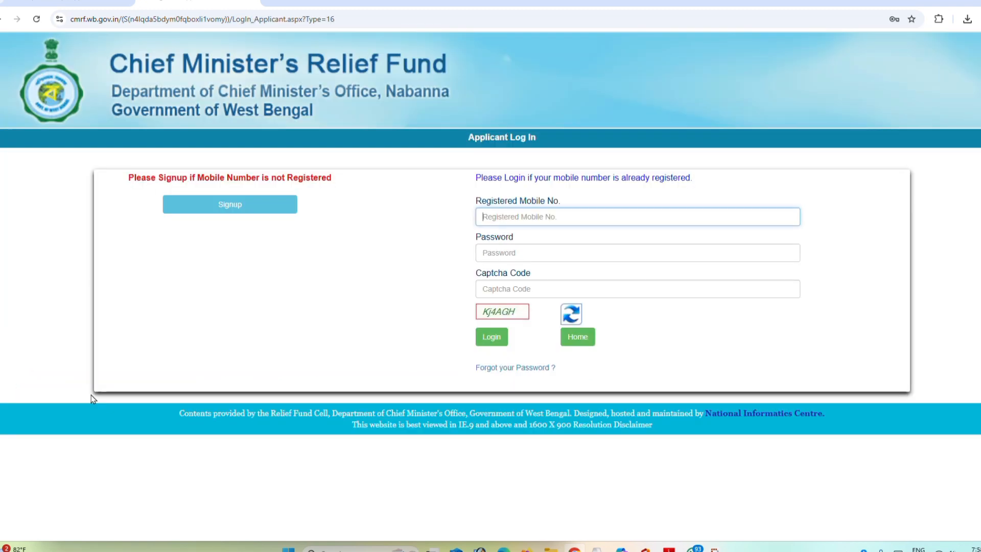
Step: Examine the fields of the applicant sign-up form and return to the registered mobile number field of the applicant login
left_click(221, 209)
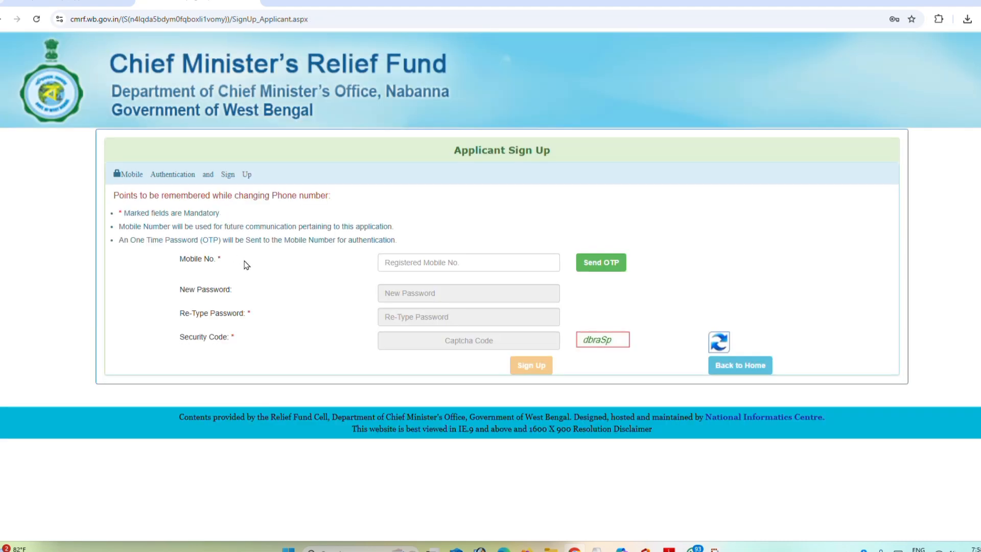
left_click(405, 256)
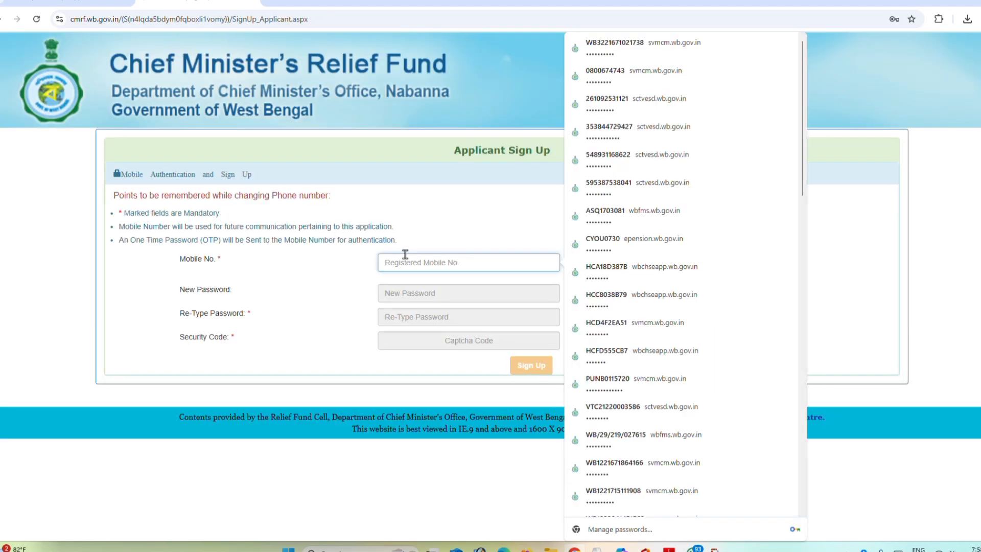
left_click(492, 245)
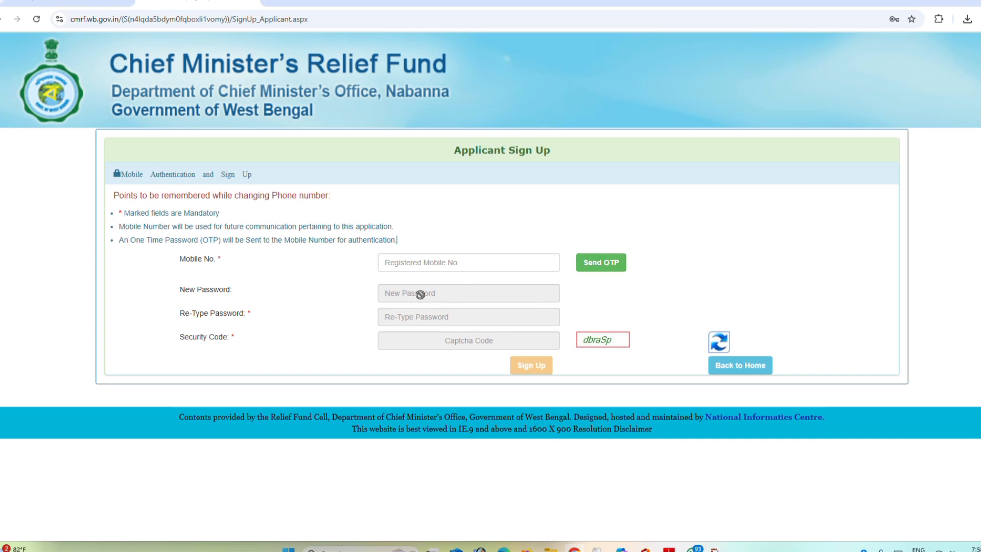
mouse_move(424, 293)
left_click(2, 19)
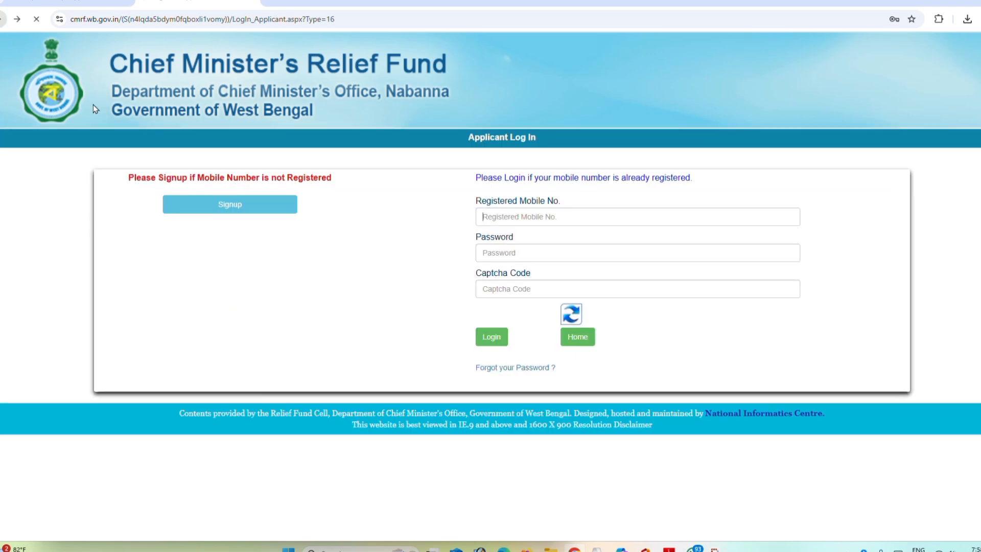
left_click(486, 222)
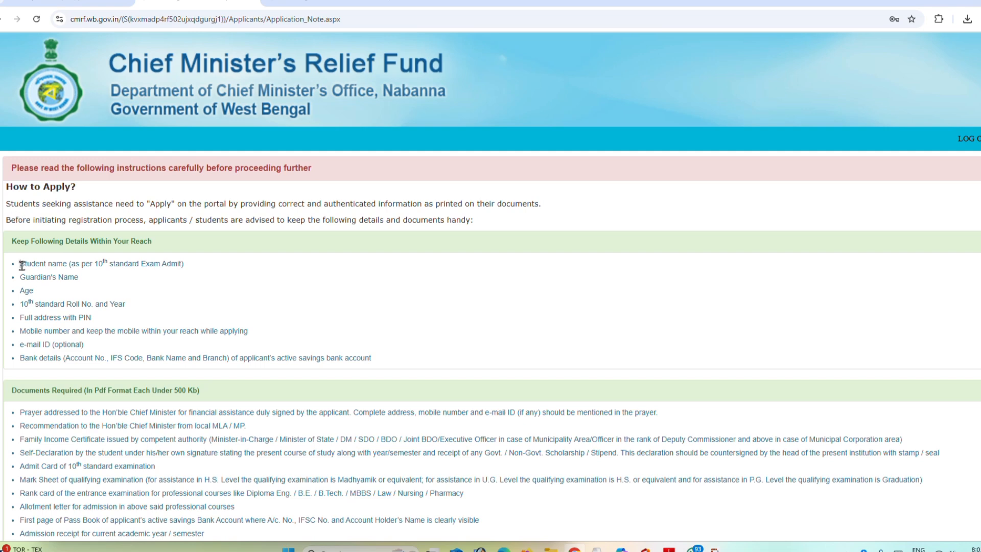
Step: Review the application instructions, covering the details to keep within reach and the list of required documents
left_click_drag(20, 263, 100, 305)
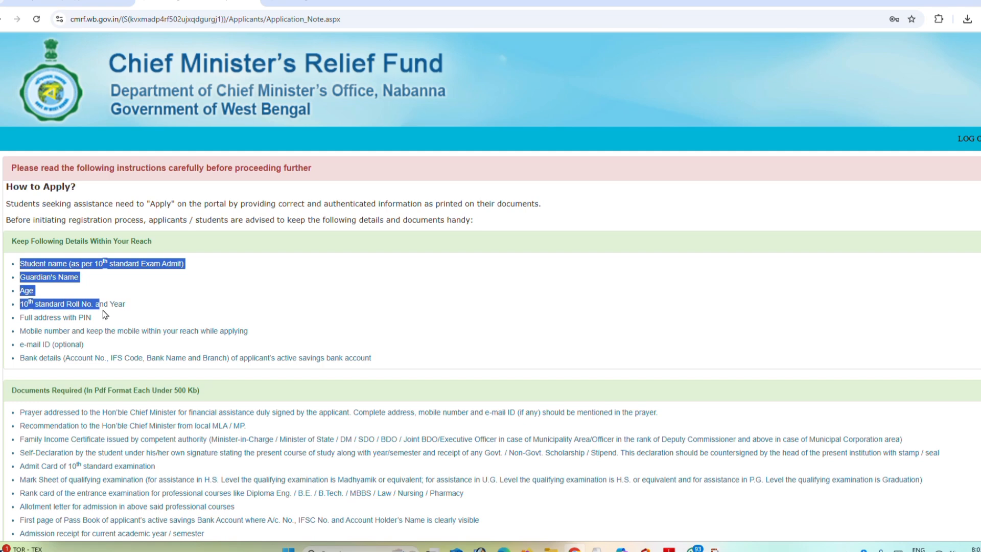
scroll(83, 305, "down", 2)
left_click_drag(14, 309, 201, 454)
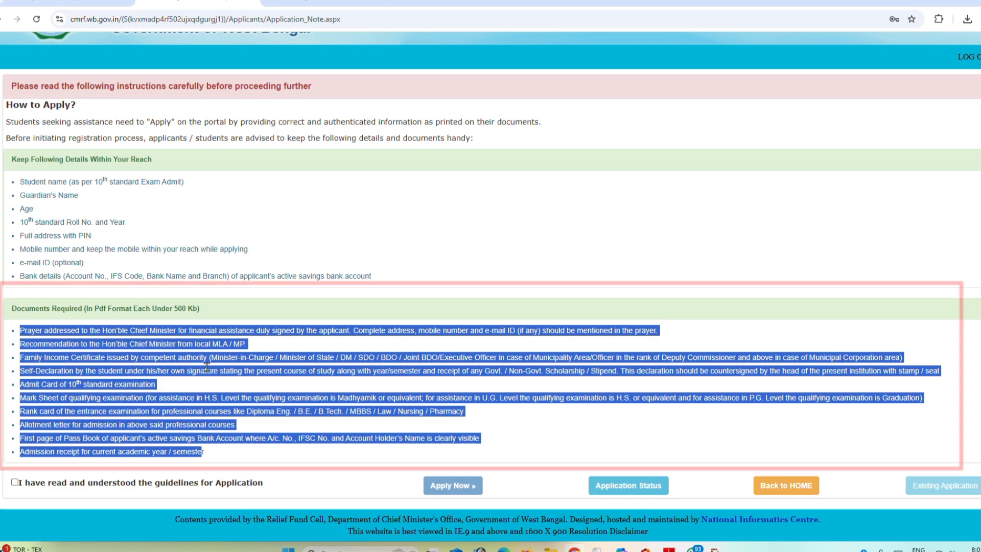
left_click(206, 365)
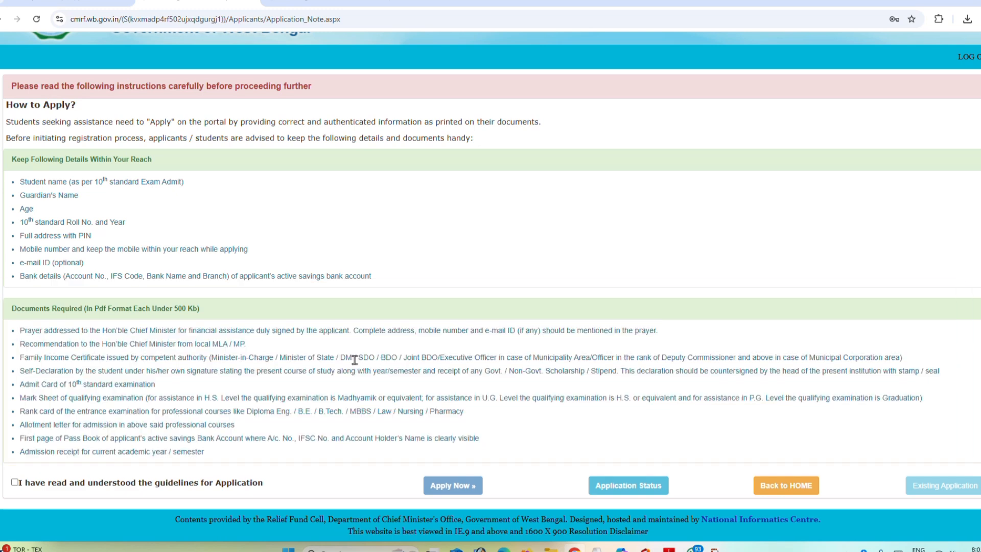
left_click_drag(346, 357, 463, 356)
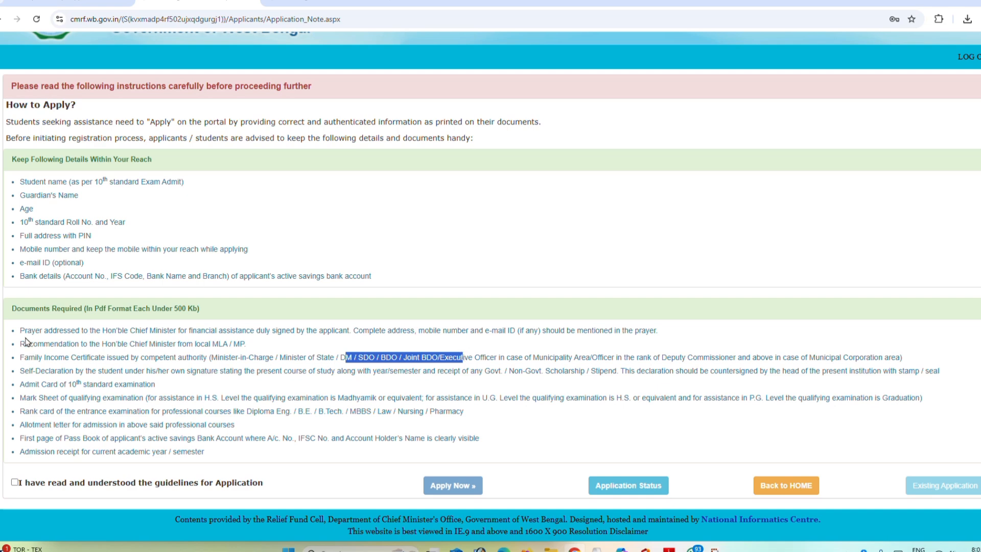
left_click_drag(20, 330, 92, 339)
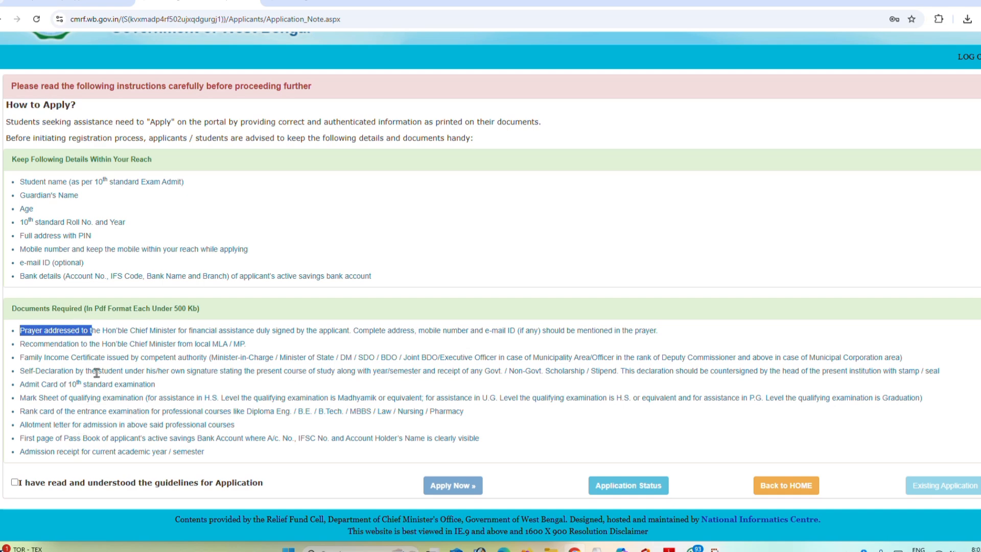
Step: Confirm that the application guidelines have been read and understood, and start a new application
left_click(15, 482)
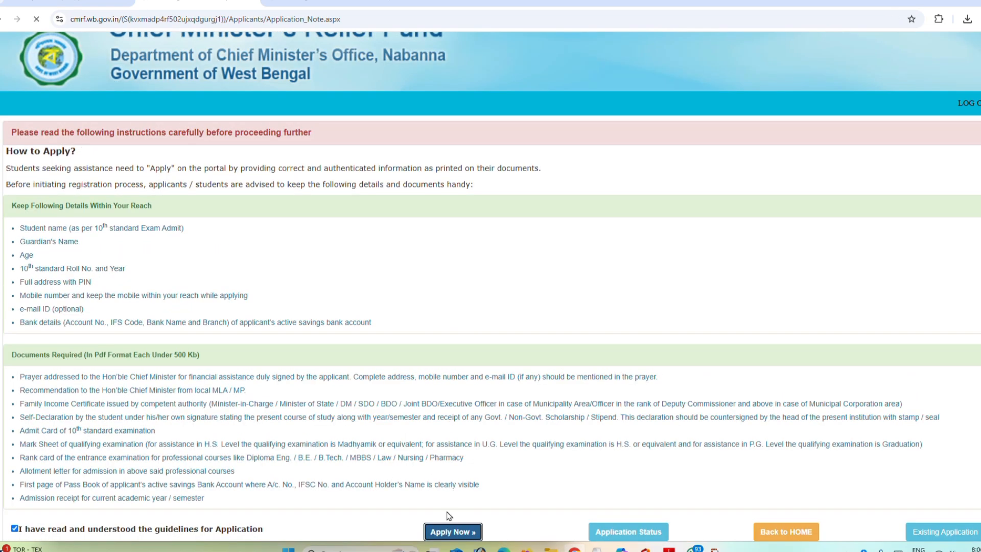
left_click(448, 517)
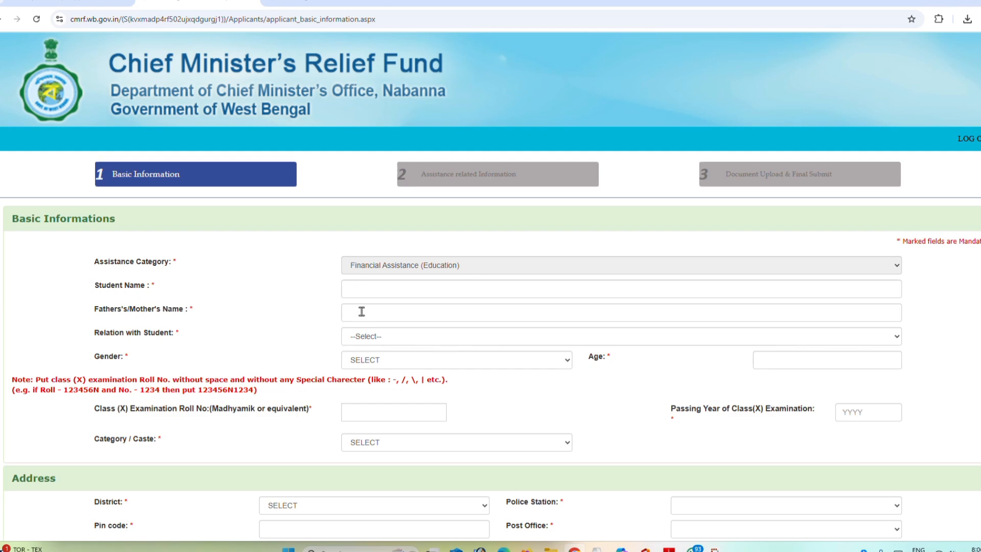
Step: Set the parent's relation with the student to FATHER and the student's gender to Female
left_click(362, 336)
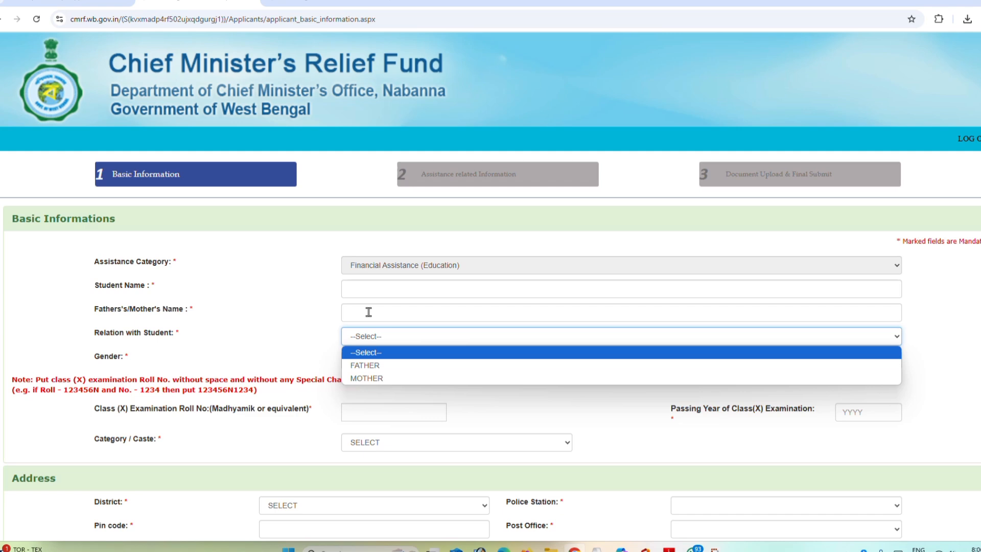
left_click(366, 365)
left_click(382, 360)
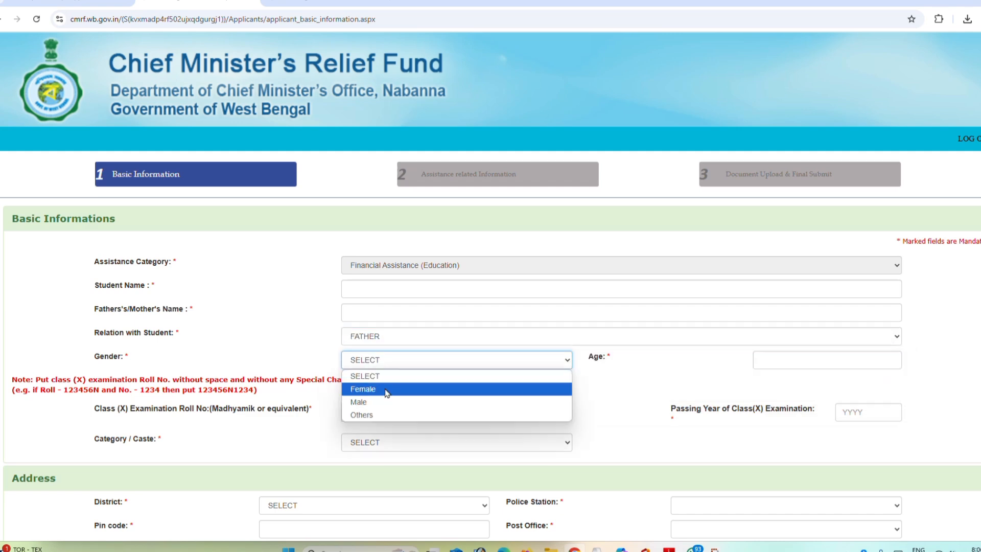
left_click(376, 390)
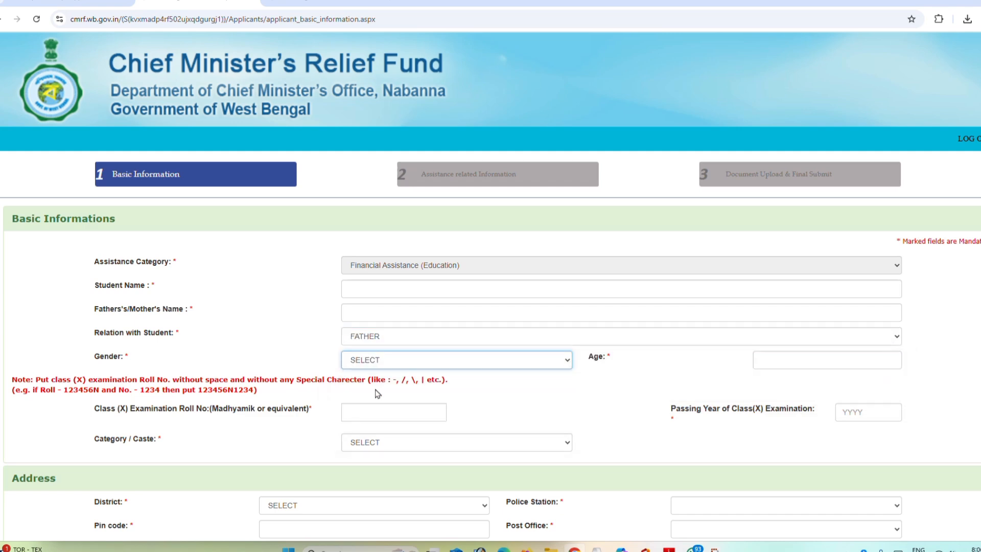
left_click(814, 360)
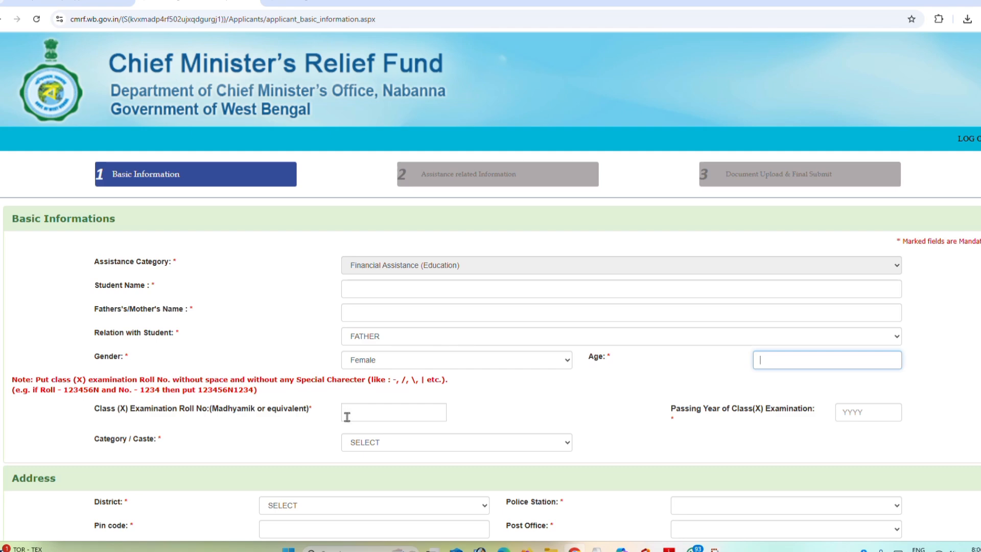
Step: Check the Class (X) examination roll number field and set the student's category/caste to General
left_click(188, 409)
left_click_drag(188, 408, 361, 408)
left_click(368, 410)
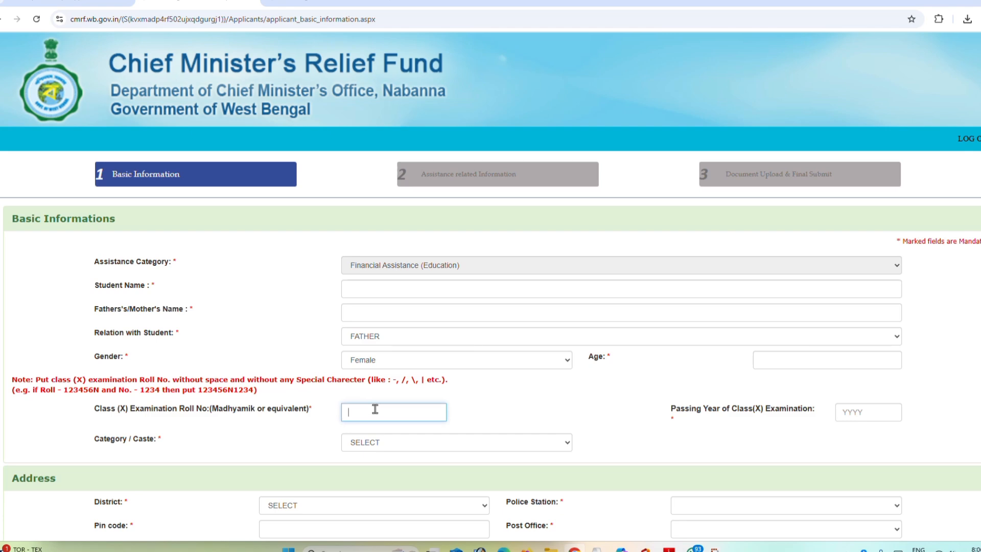
left_click(454, 446)
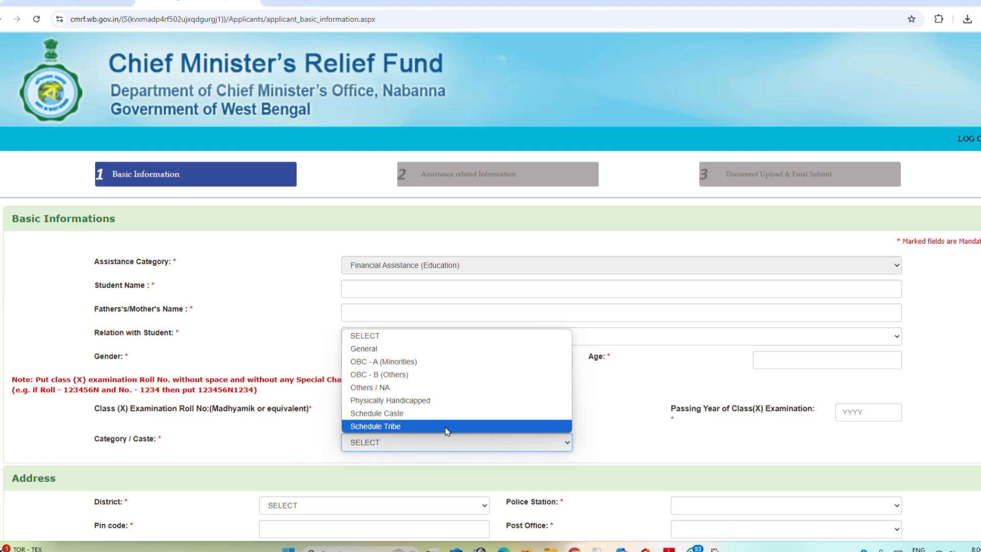
left_click(364, 349)
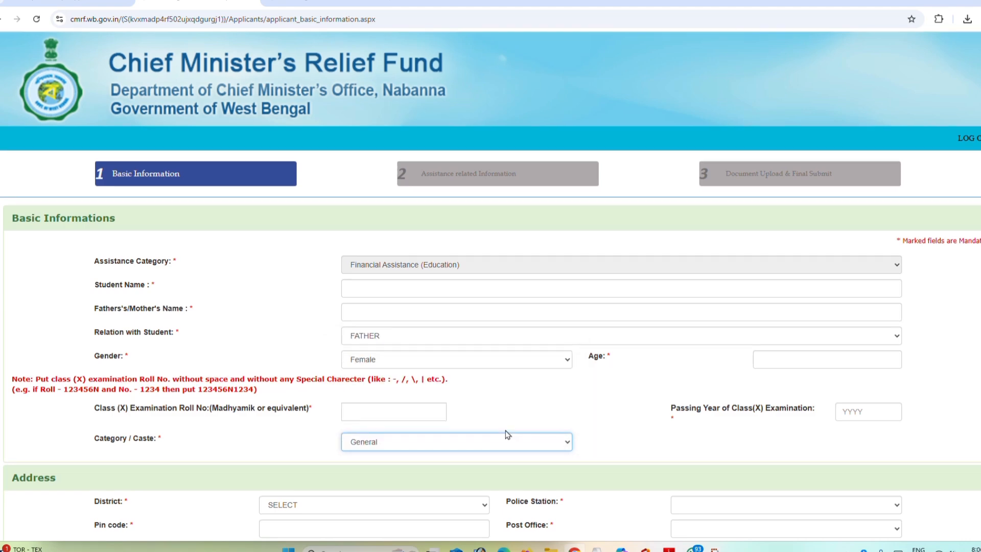
Step: Set the address district to PASCHIM MIDNAPORE and the police station to Anandapur, and check the post office and pin code fields
scroll(506, 434, "down", 3)
scroll(506, 433, "down", 2)
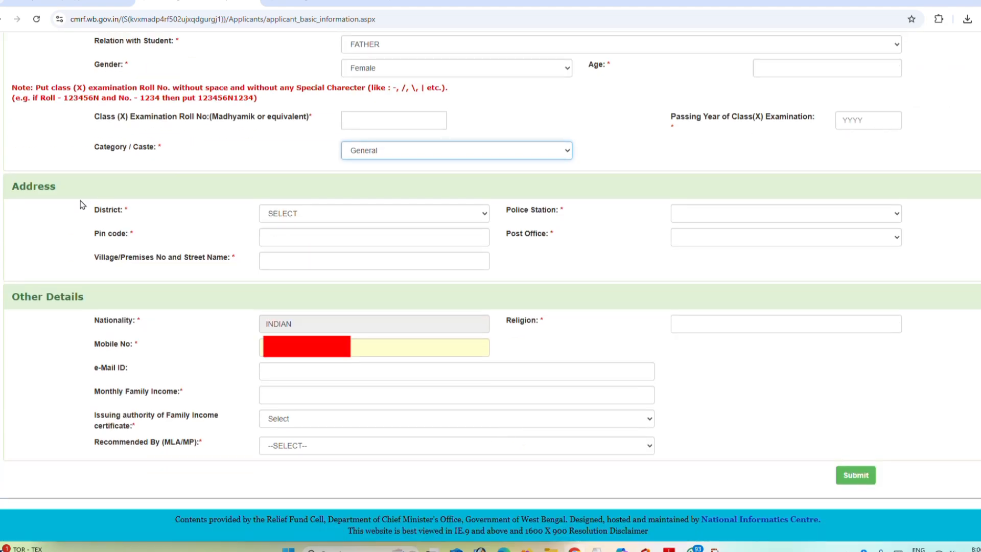
left_click(277, 215)
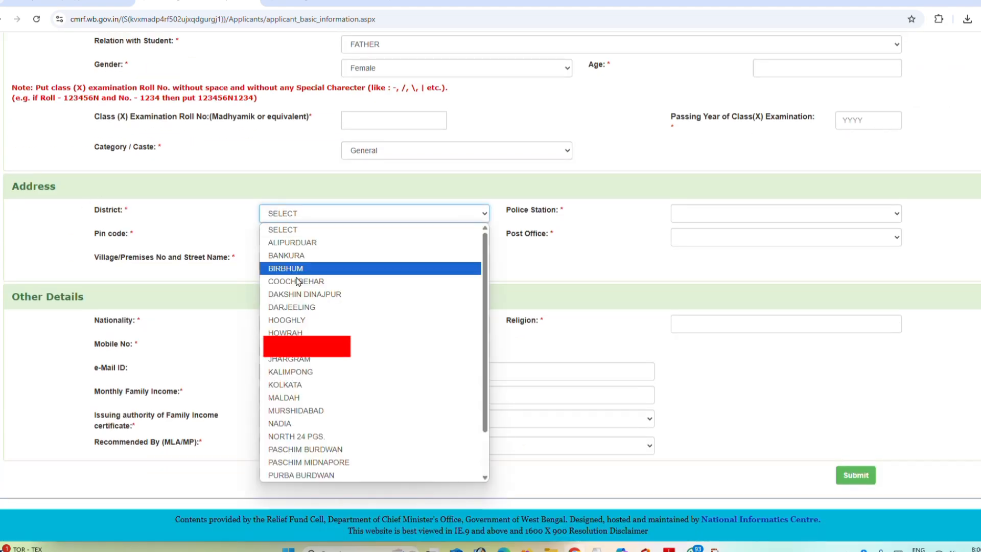
left_click(338, 463)
left_click(717, 217)
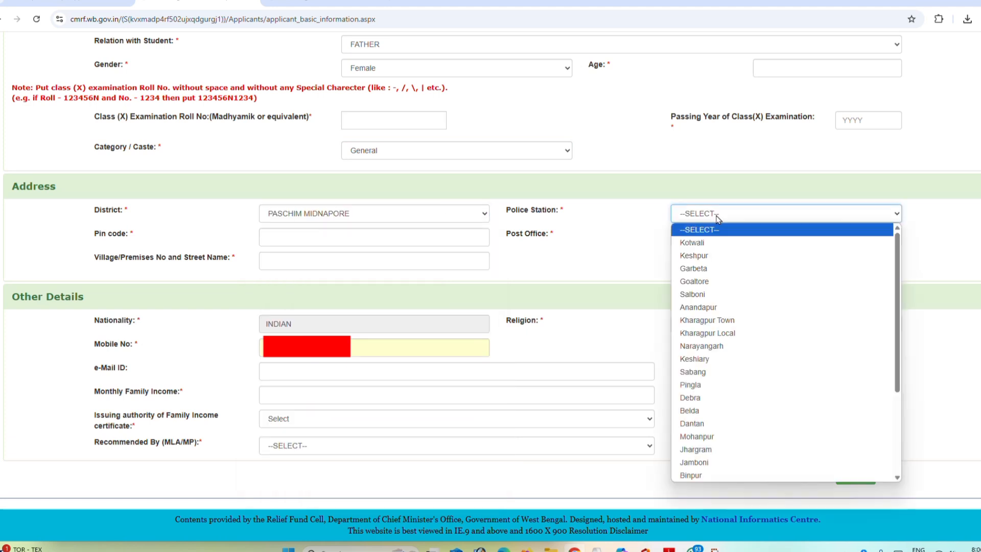
left_click(711, 307)
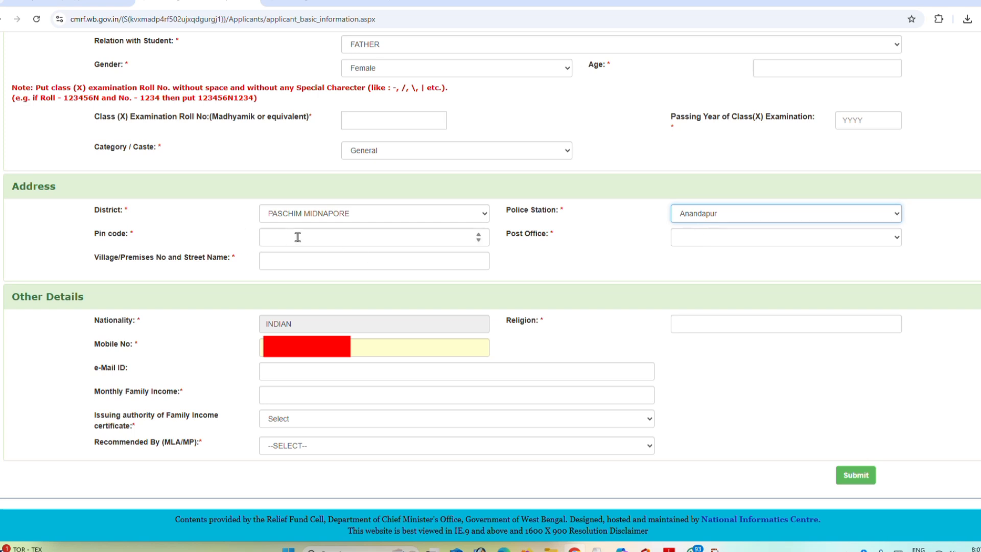
left_click(710, 240)
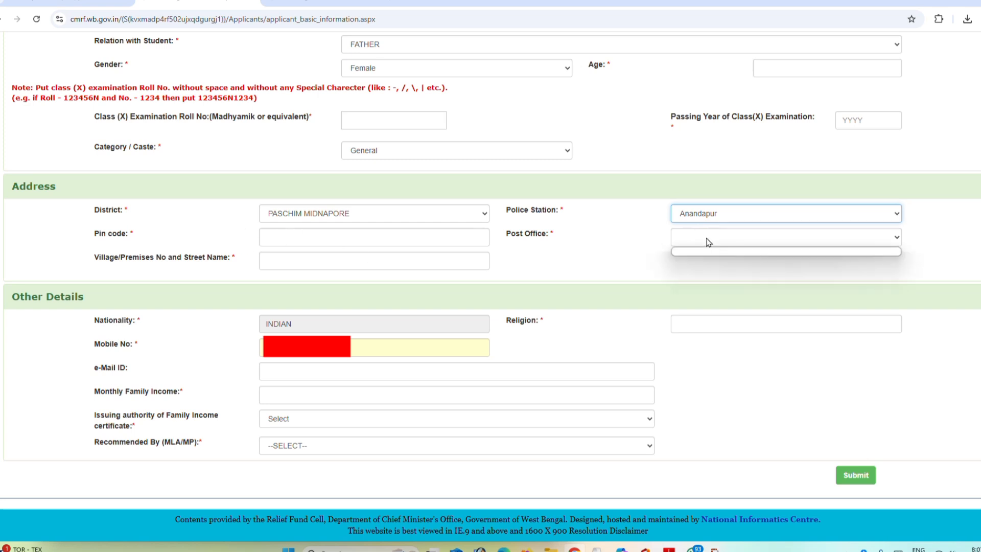
left_click(291, 238)
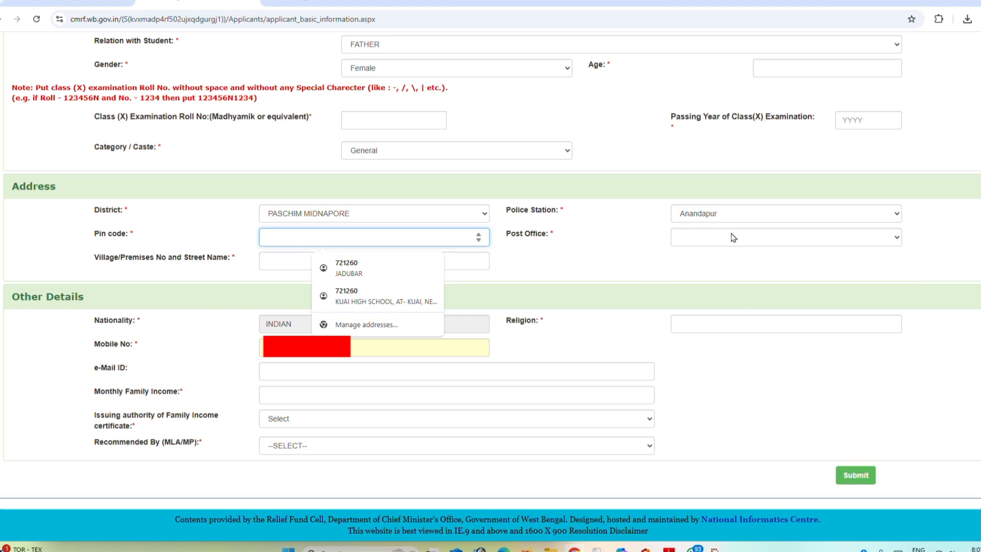
left_click(732, 257)
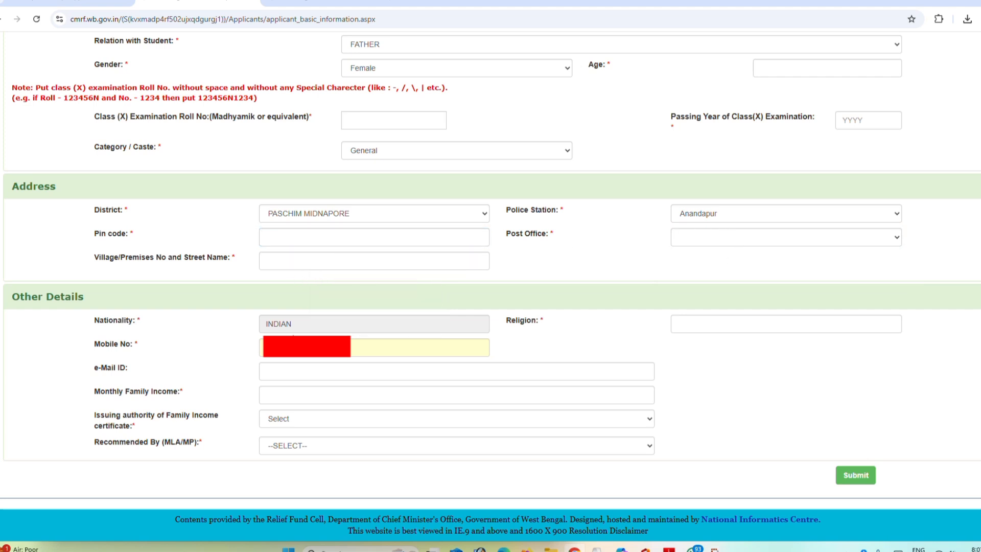
Step: Set the income certificate's issuing authority to Block Development Officer and the recommending MLA/MP to BRAJA KISHOR GOSWAMI
left_click(746, 323)
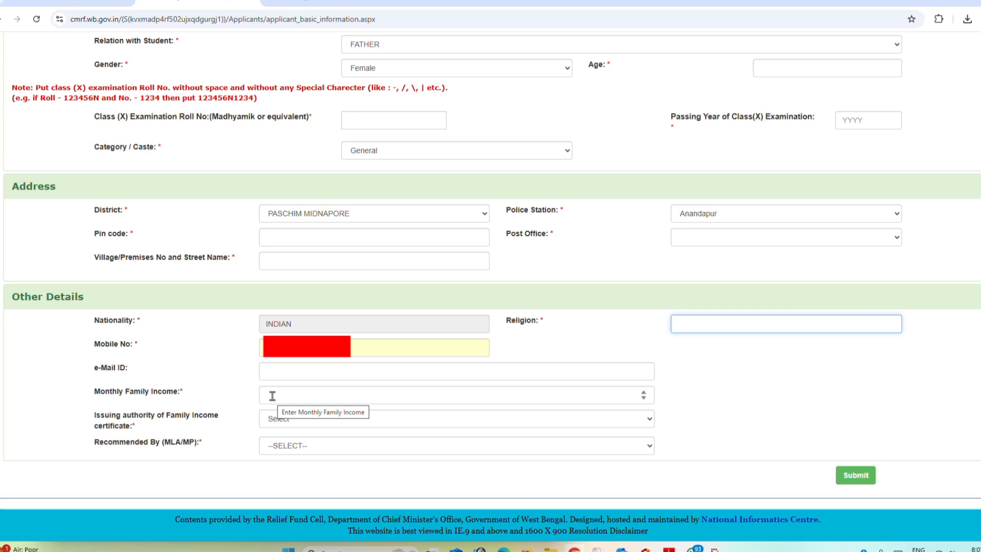
left_click(277, 418)
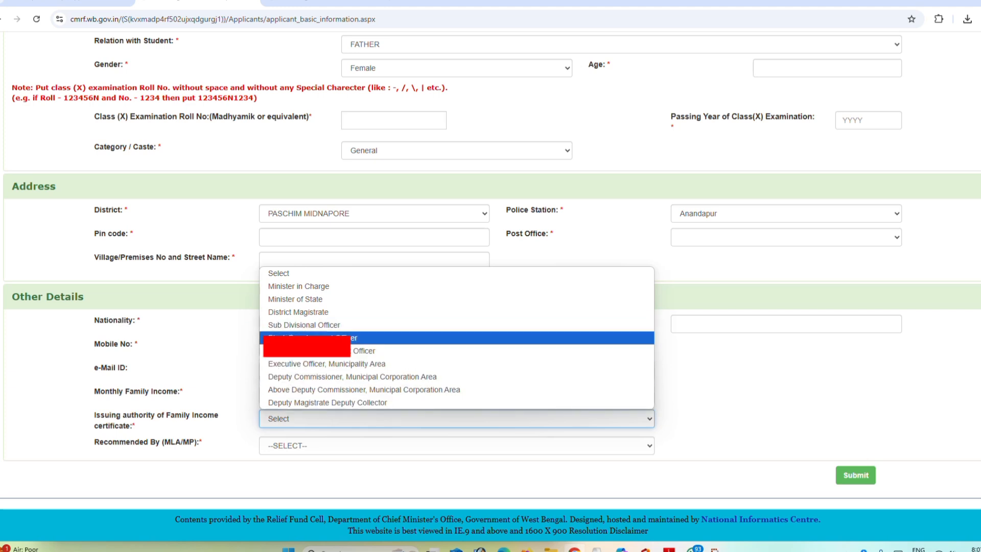
left_click(306, 338)
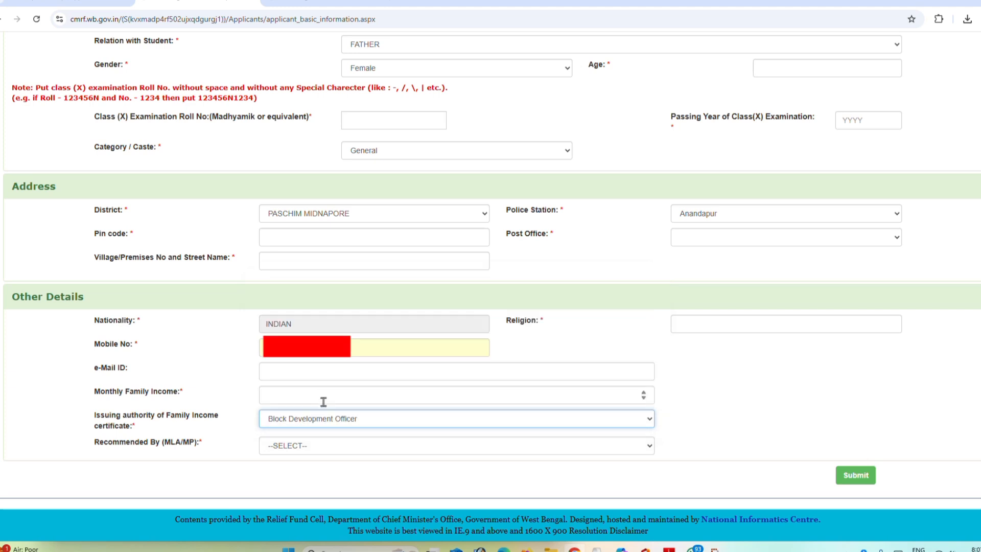
left_click(300, 452)
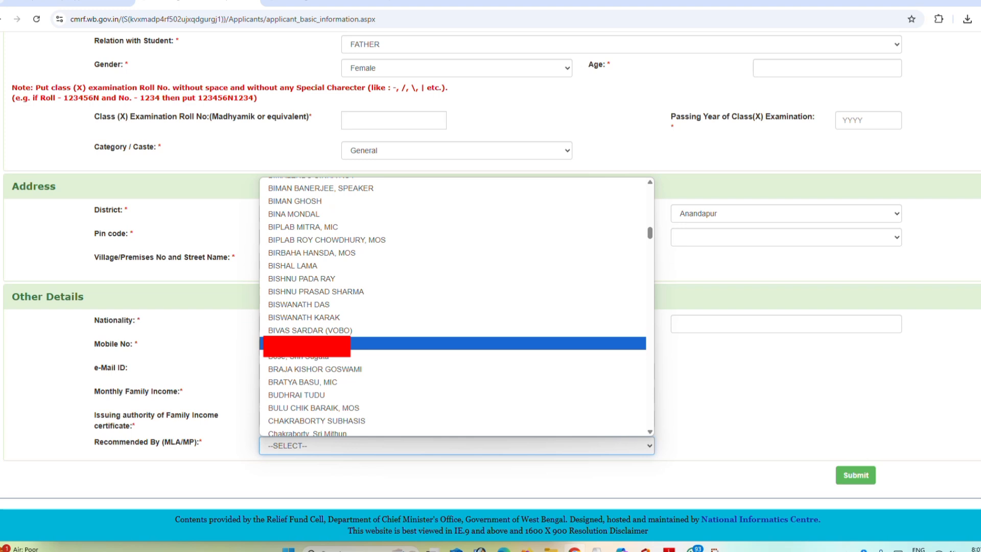
left_click(315, 369)
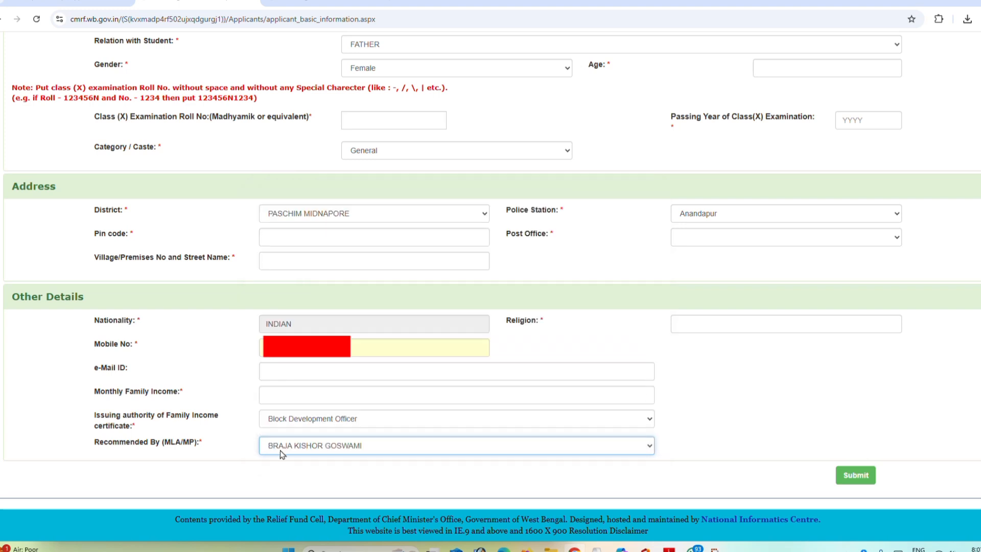
Step: Submit the basic information, check the application registration number and financial year, and continue to the assistance related information
left_click(857, 485)
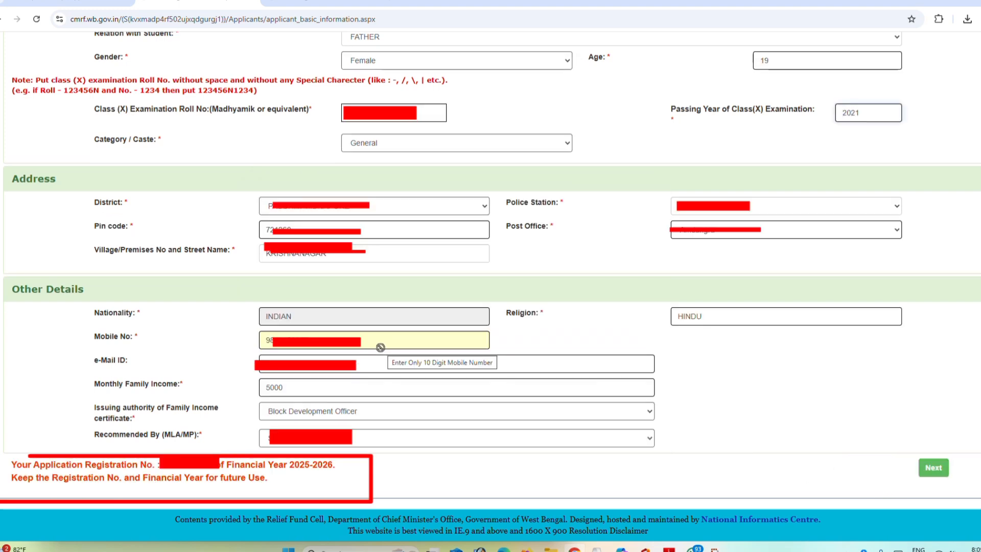
left_click_drag(33, 466, 211, 468)
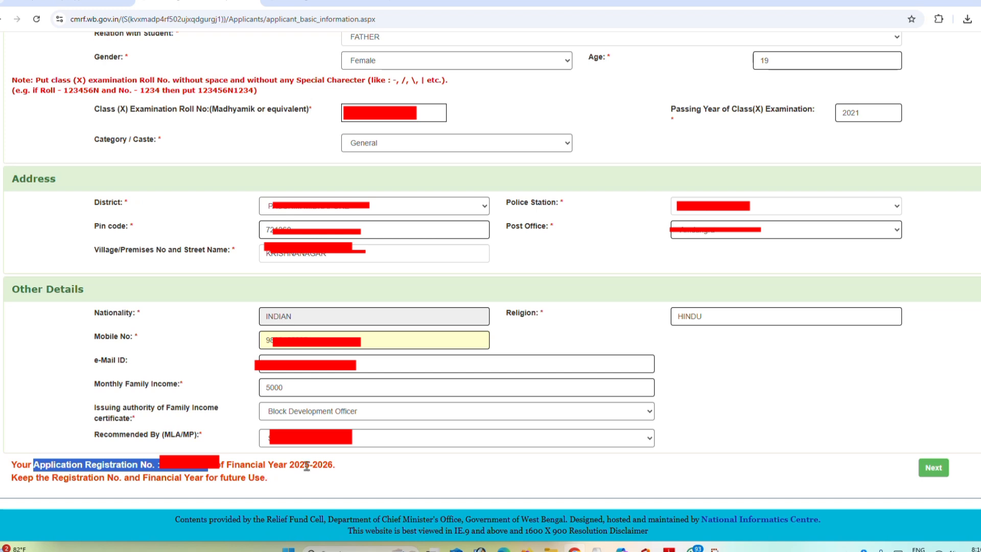
left_click_drag(289, 465, 330, 466)
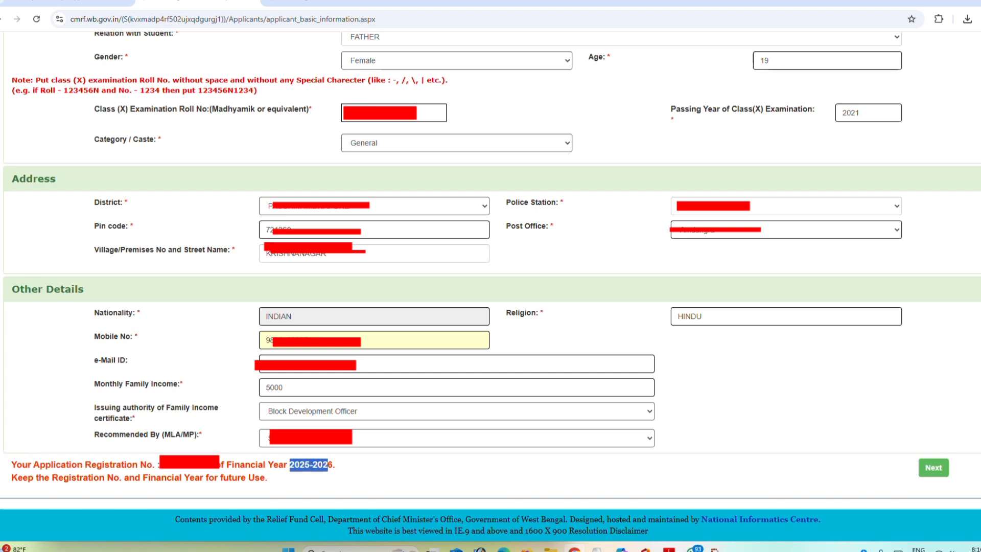
left_click(935, 469)
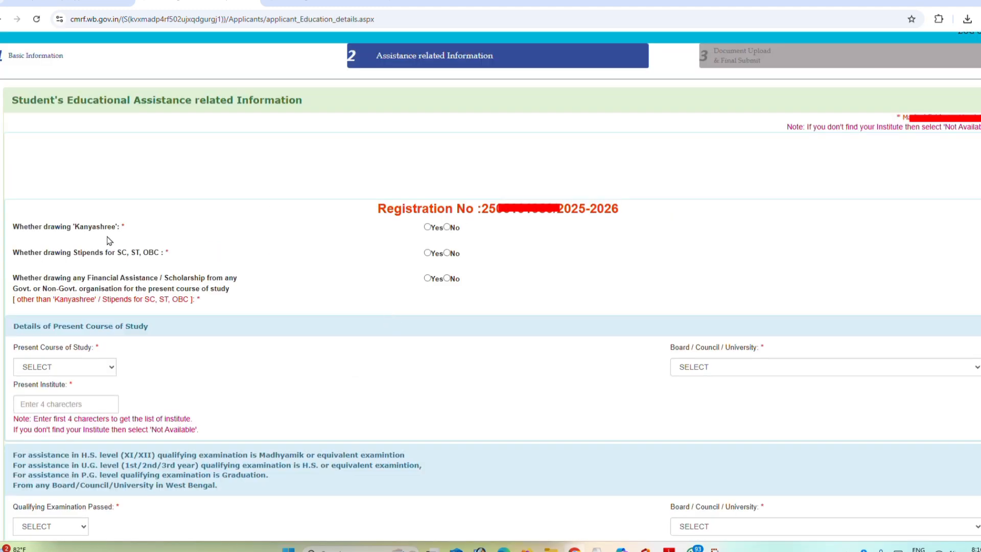
Step: Answer No to drawing Kanyashree, SC/ST/OBC stipends and any other financial assistance or scholarship
left_click(448, 228)
left_click(449, 253)
left_click(448, 279)
Step: Set the present course of study to B.A. 2nd Year and its university to Kazi Nazrul University
scroll(205, 317, "down", 1)
left_click(54, 313)
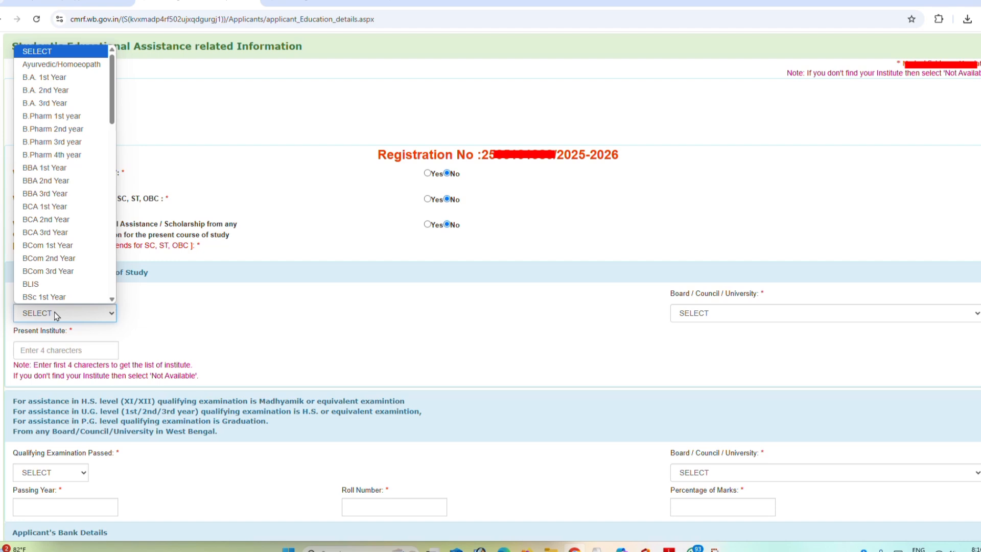
scroll(51, 294, "down", 6)
scroll(51, 294, "down", 8)
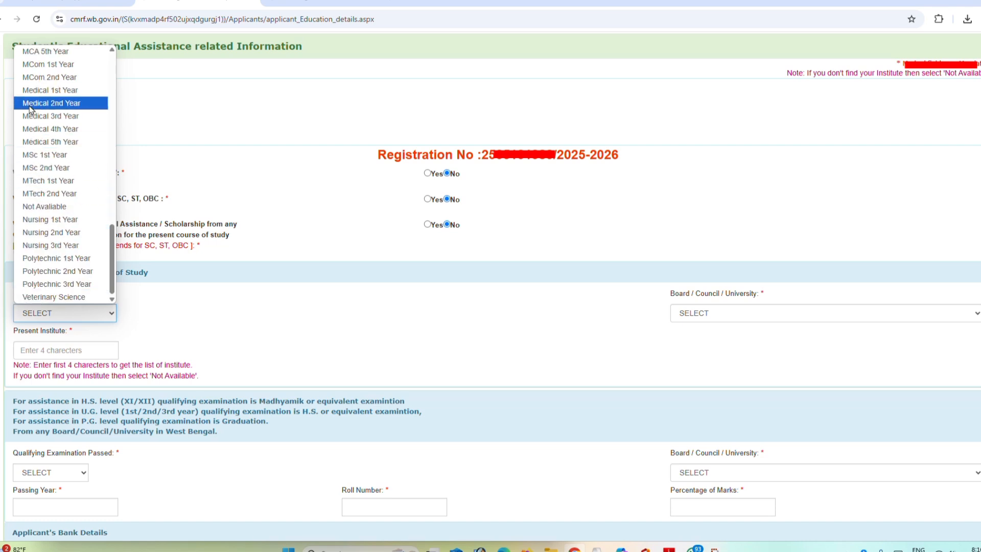
scroll(30, 108, "up", 7)
scroll(46, 261, "up", 6)
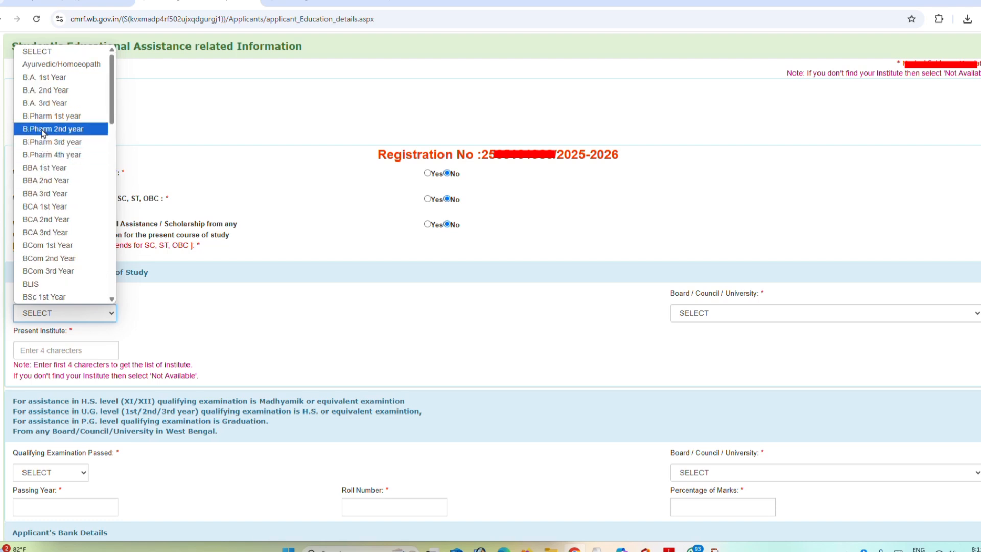
left_click(41, 90)
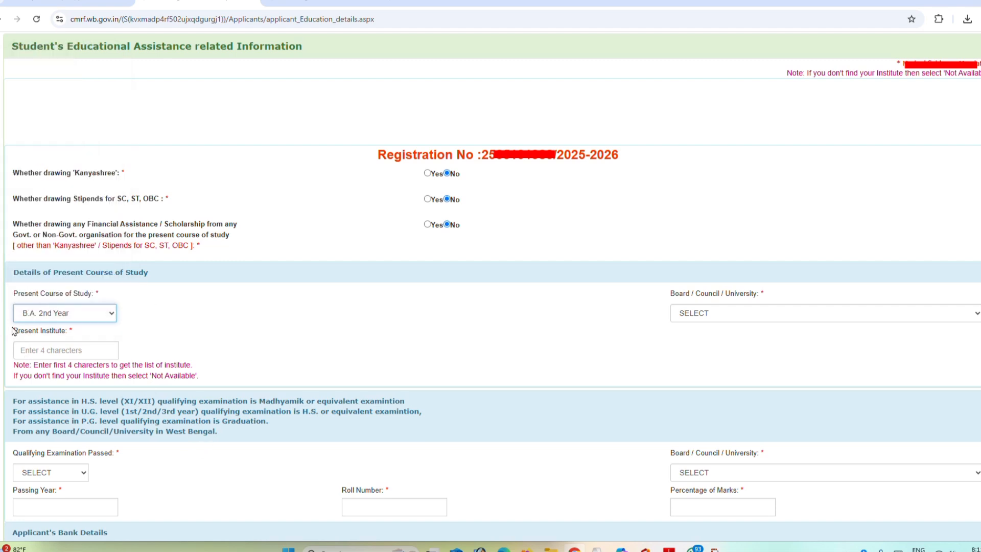
left_click(715, 316)
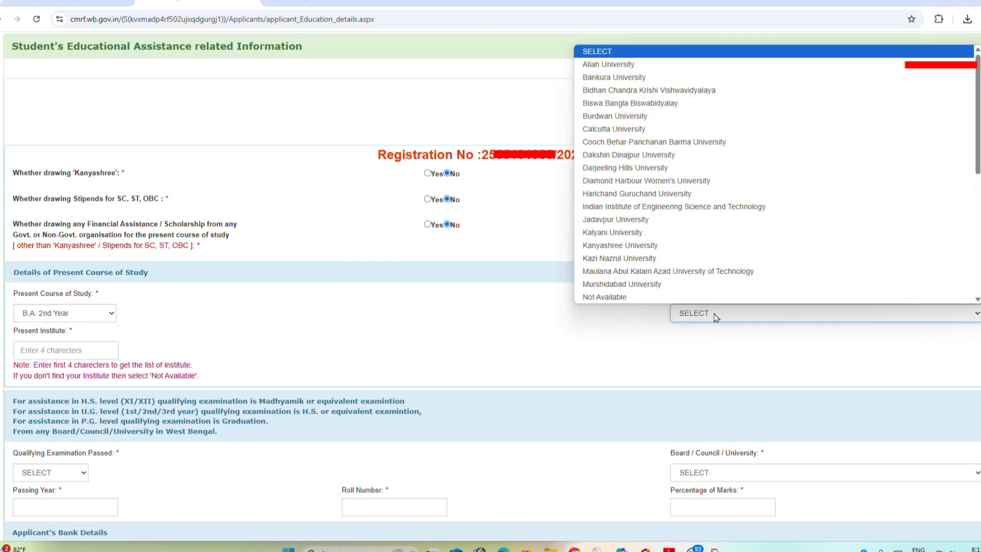
left_click(675, 263)
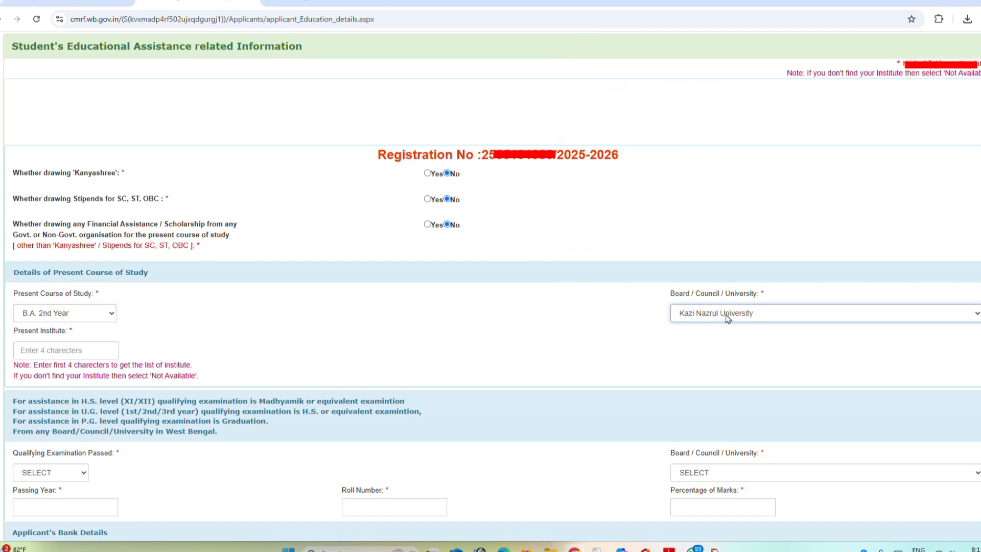
Step: Look up the present institute with "chan" and choose Chandrakona Vidyasagr Mahavidyalaya
left_click(60, 353)
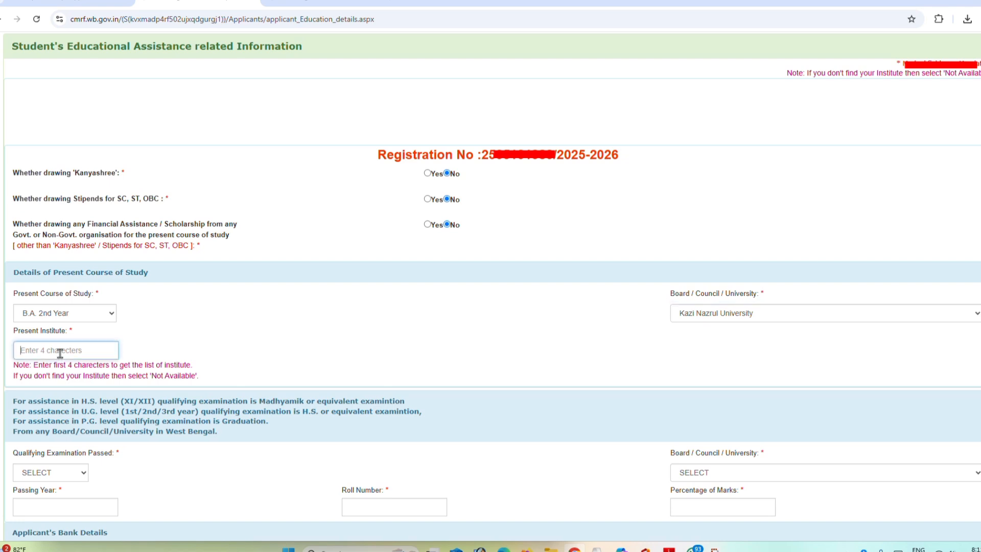
type("chan")
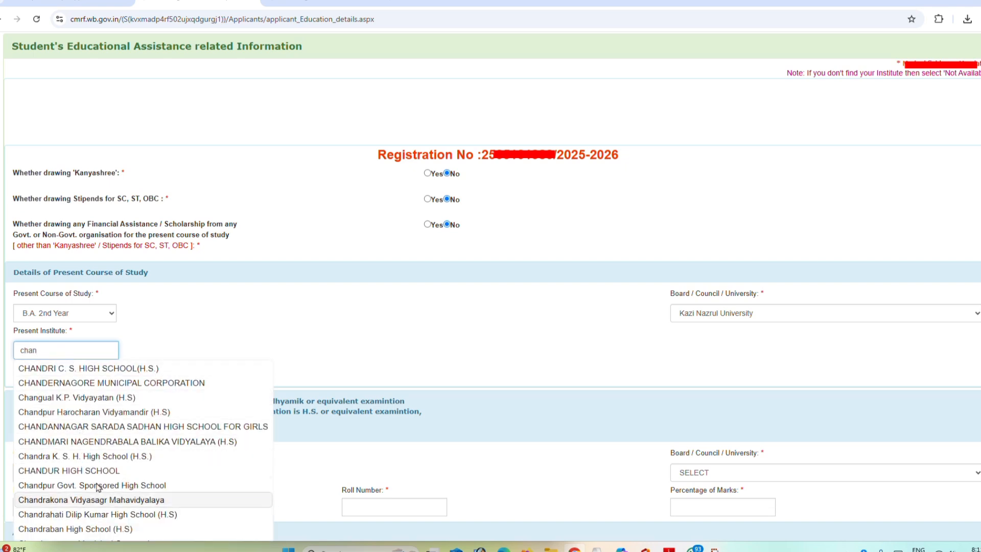
left_click(113, 505)
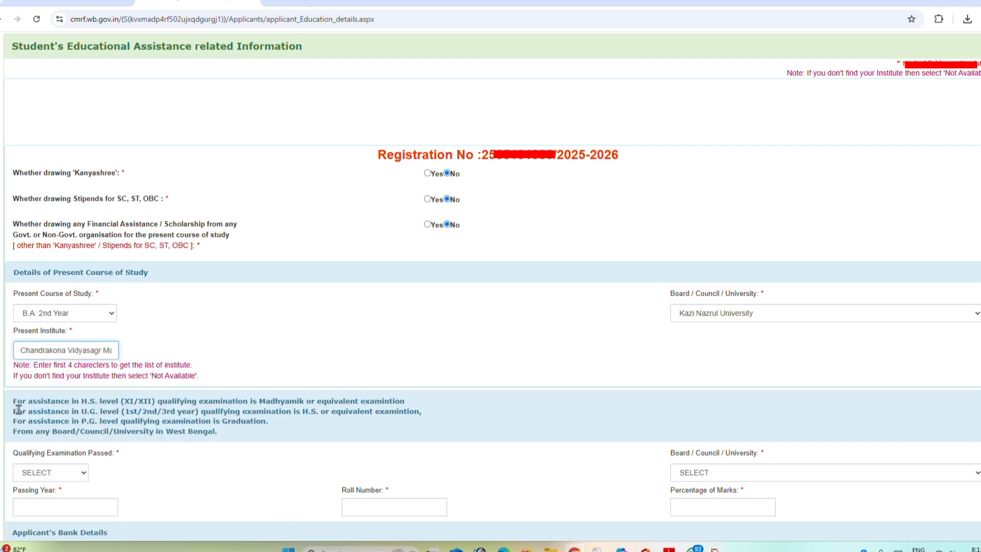
Step: Read the notes on the qualifying examination for each study level and set the qualifying examination passed to HS
left_click_drag(13, 401, 155, 403)
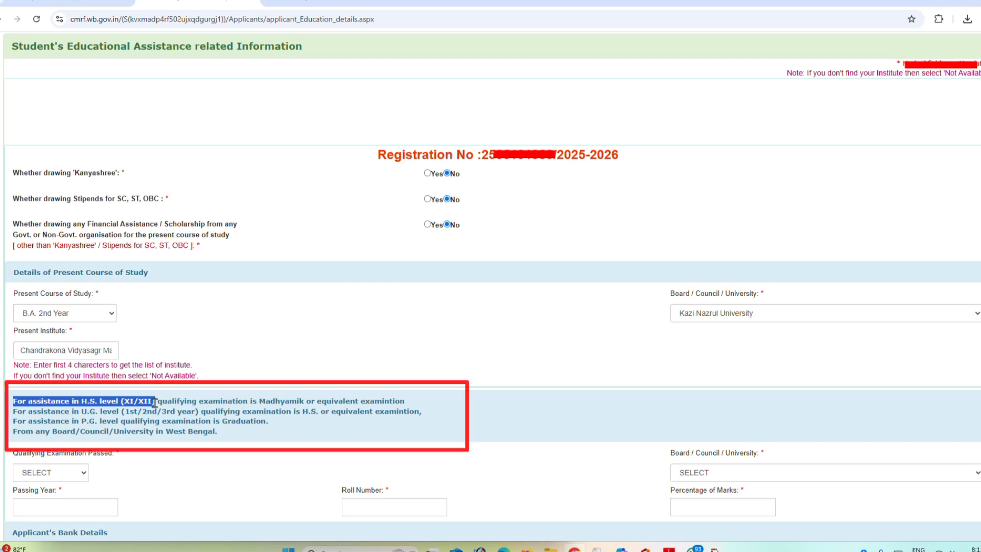
left_click_drag(155, 403, 340, 398)
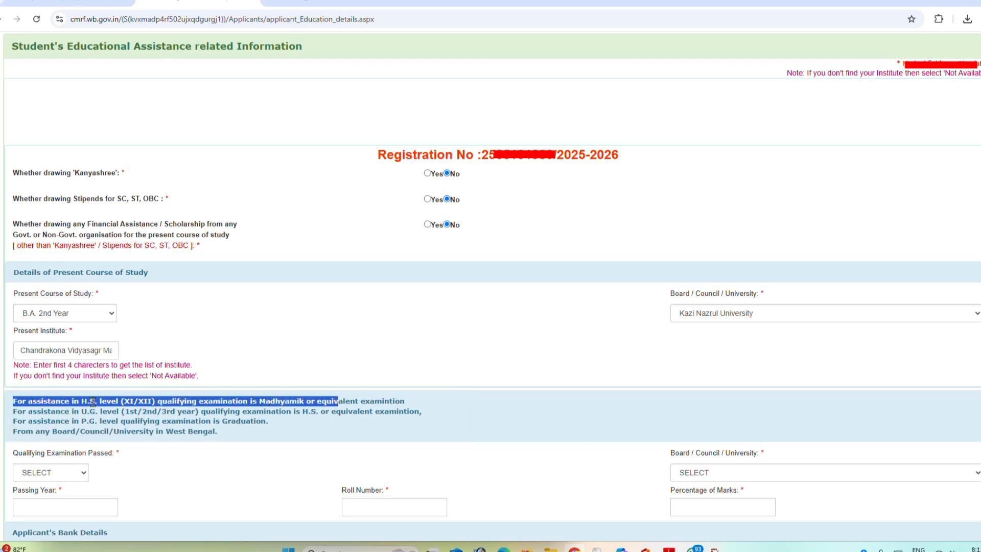
left_click_drag(122, 412, 321, 412)
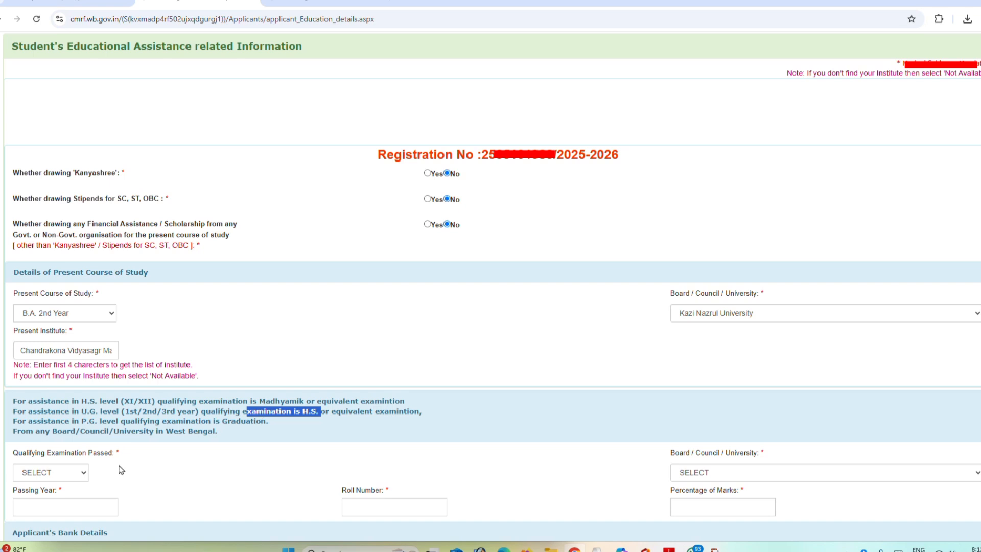
scroll(120, 467, "down", 3)
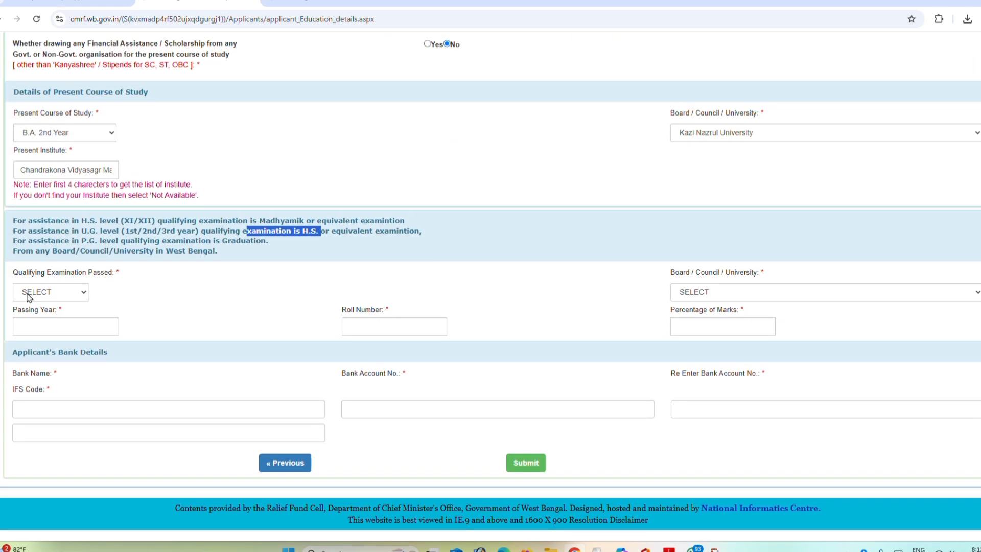
left_click_drag(14, 220, 255, 241)
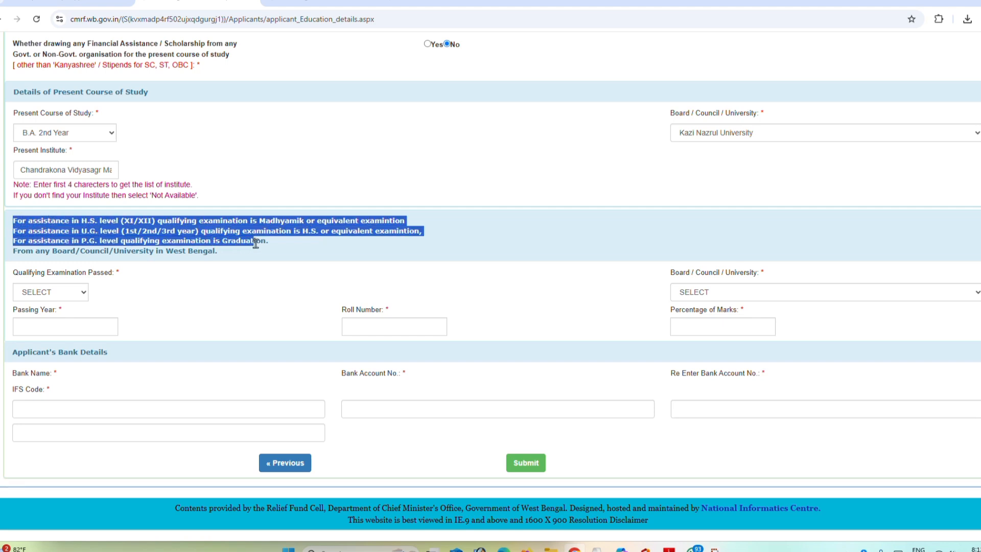
left_click(46, 294)
left_click(81, 344)
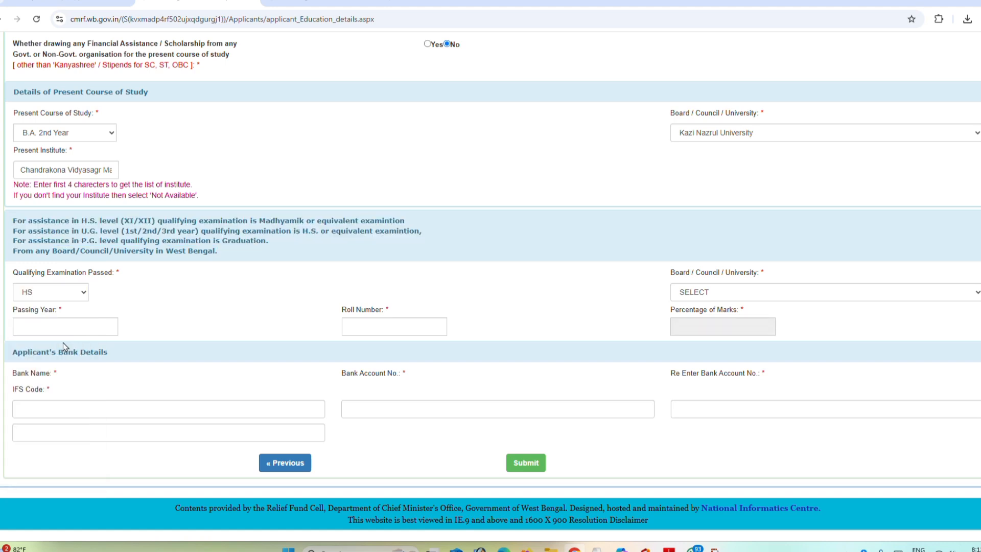
Step: Set the qualifying examination's board to West Bengal Council Of Higher Secondary Educatiion
left_click(701, 292)
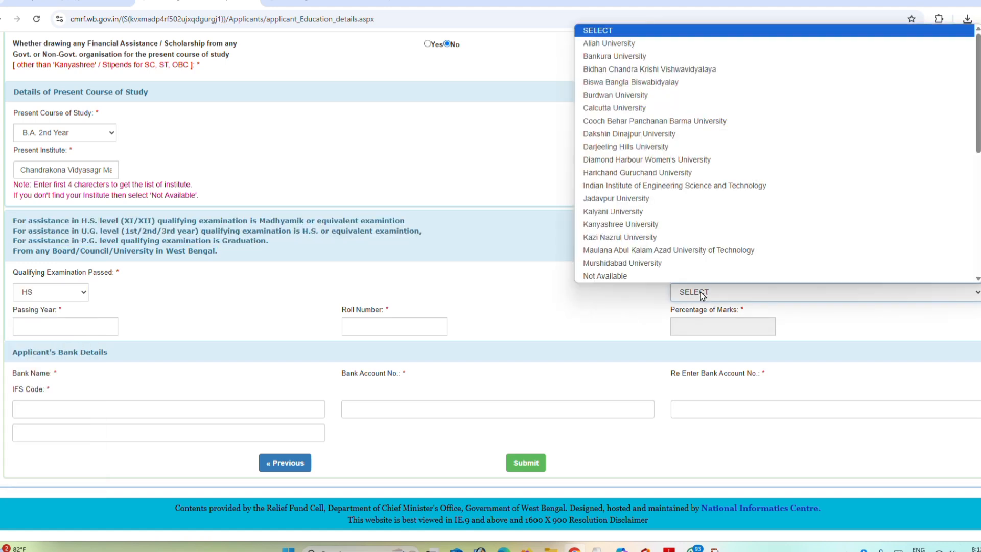
key("w")
scroll(690, 276, "down", 2)
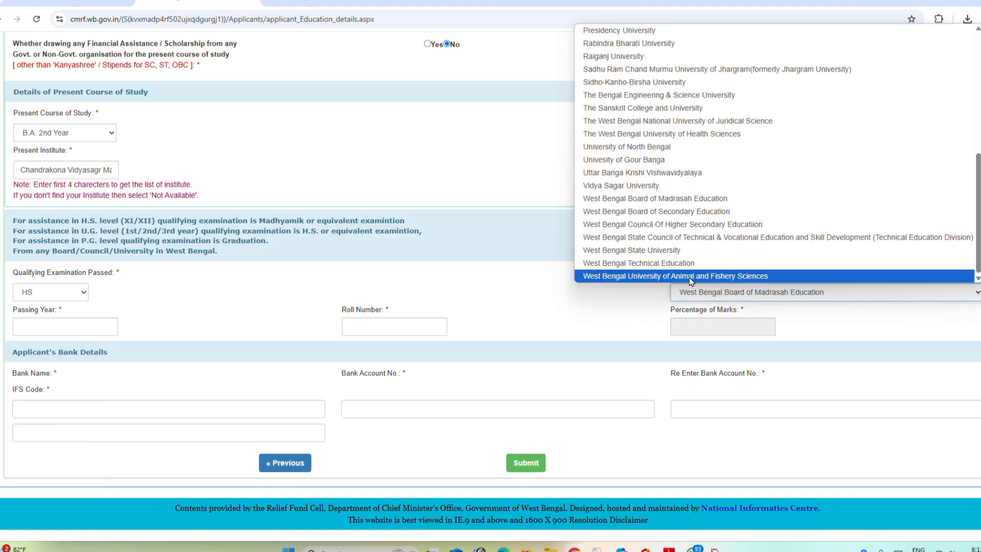
left_click(674, 230)
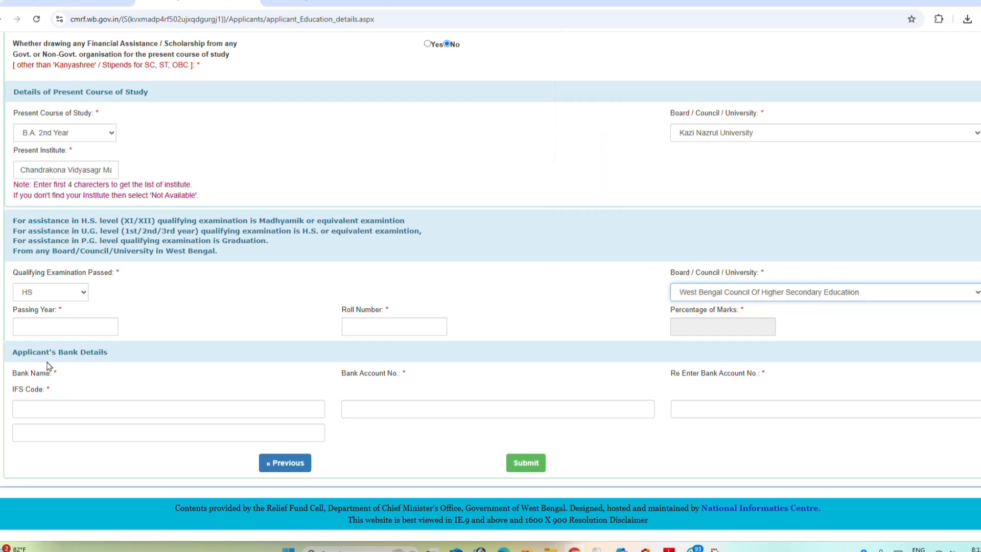
Step: Enter 2023 as the qualifying examination's passing year, check the roll number field and submit the education and bank details form
left_click(53, 332)
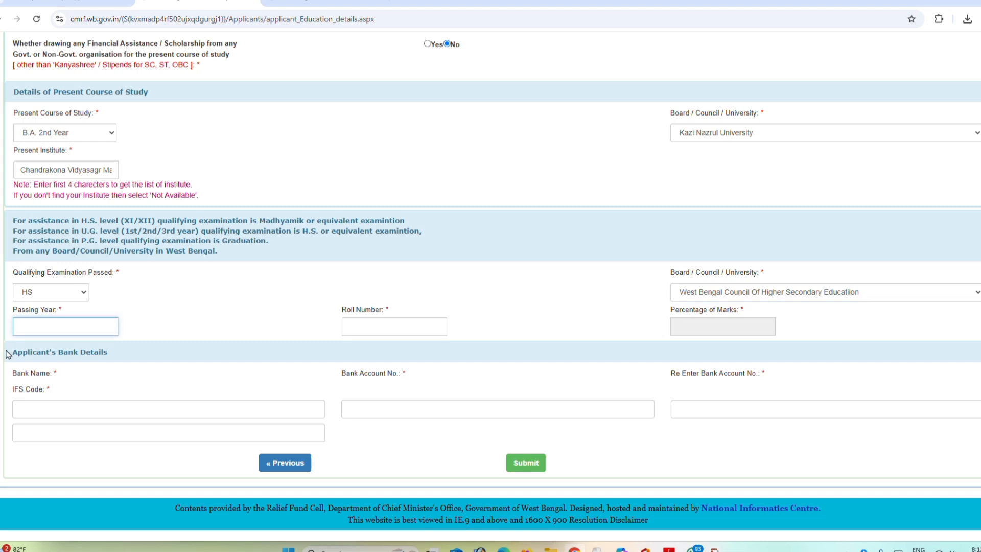
type("2023")
left_click(392, 327)
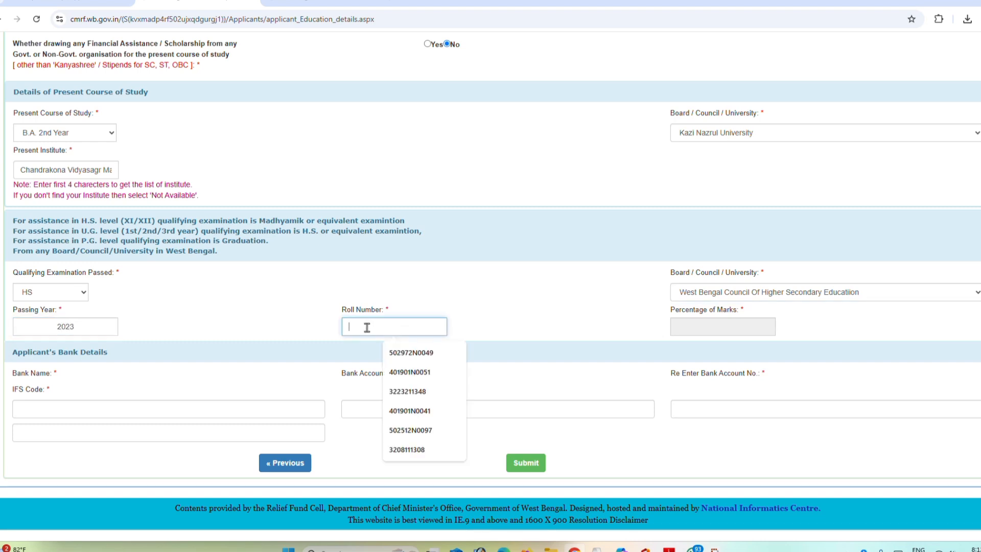
left_click(639, 325)
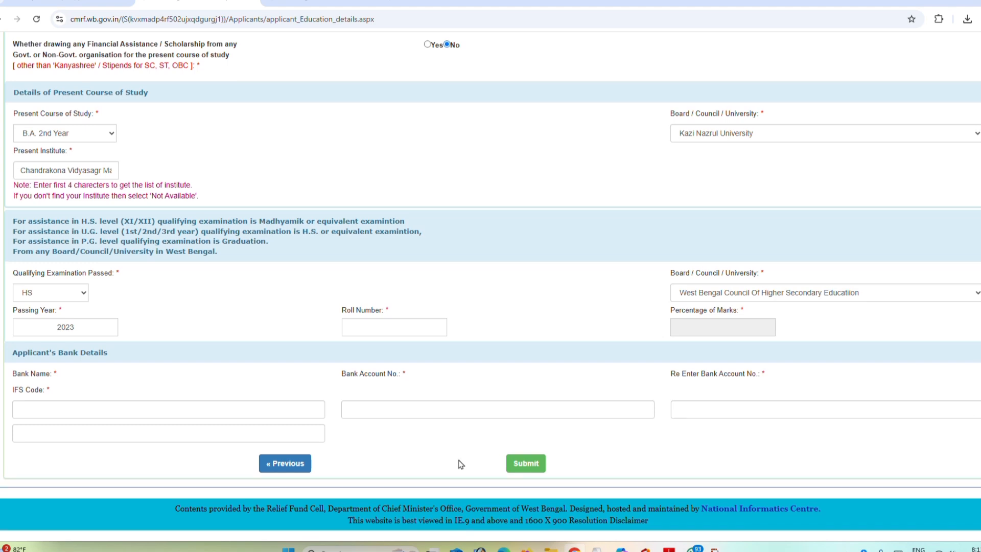
left_click(528, 464)
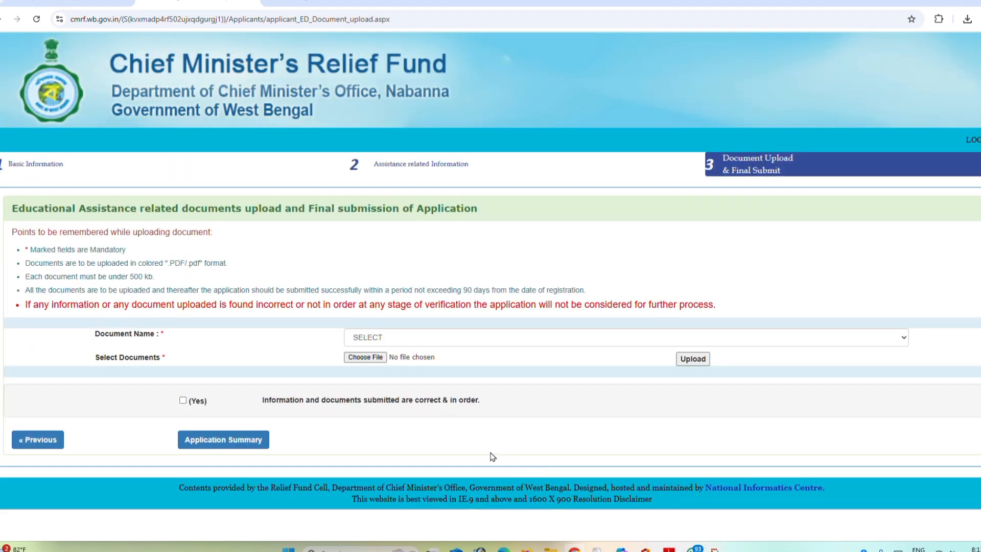
Step: Choose Applicant's Prayer as the document to upload, and check the file size limit and the list of document types
left_click(397, 340)
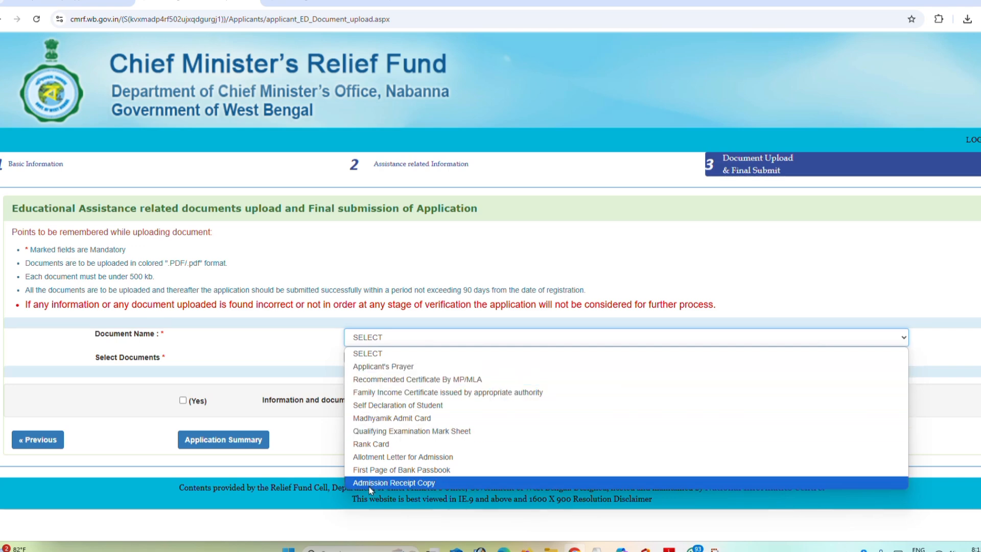
left_click(381, 366)
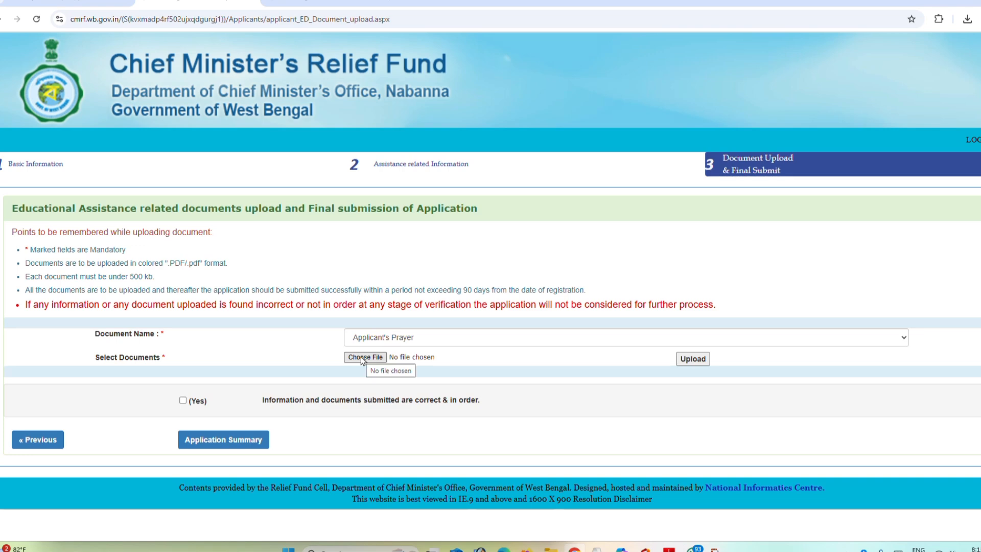
left_click_drag(113, 277, 149, 276)
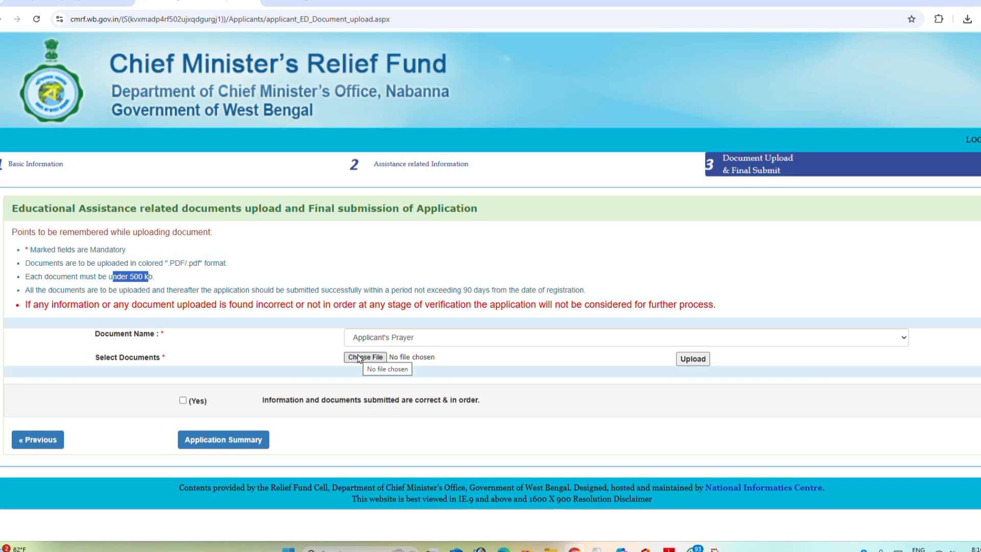
left_click(474, 341)
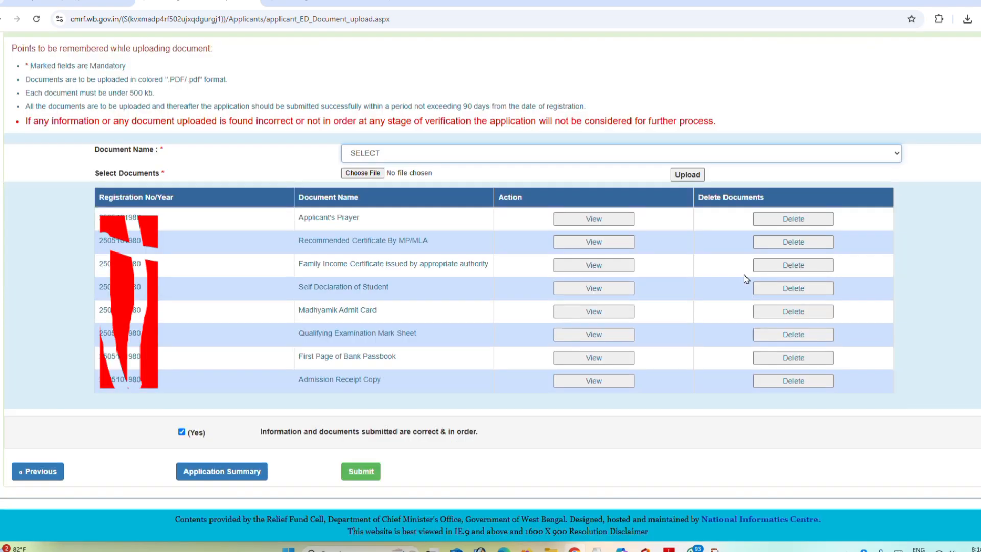
Step: Check which document types are still left to upload and make the final submission of the application
left_click(392, 154)
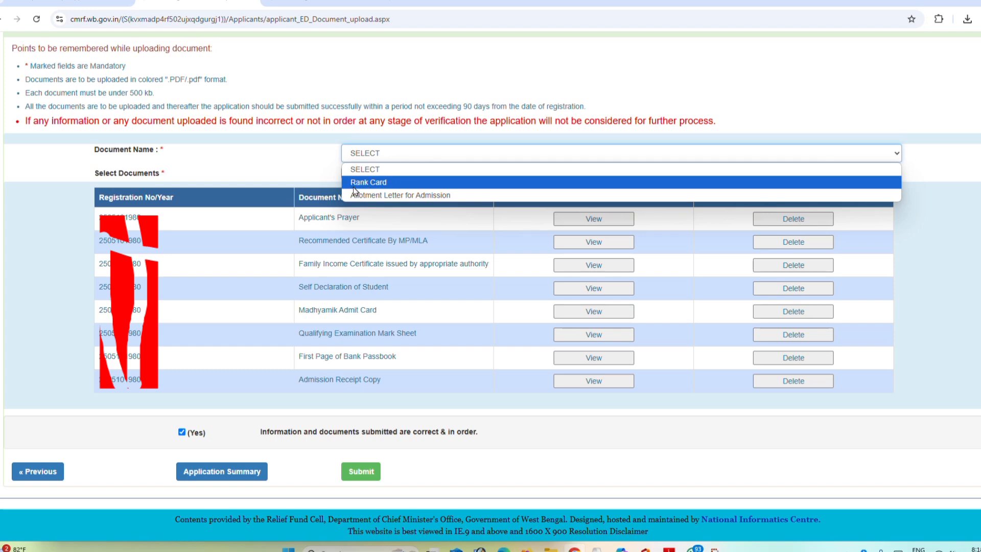
left_click(278, 164)
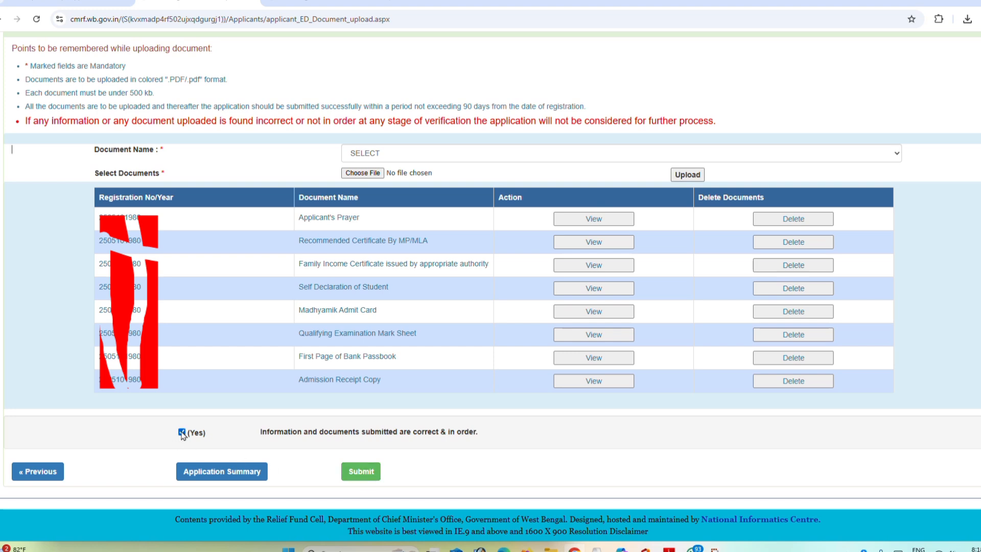
left_click(373, 472)
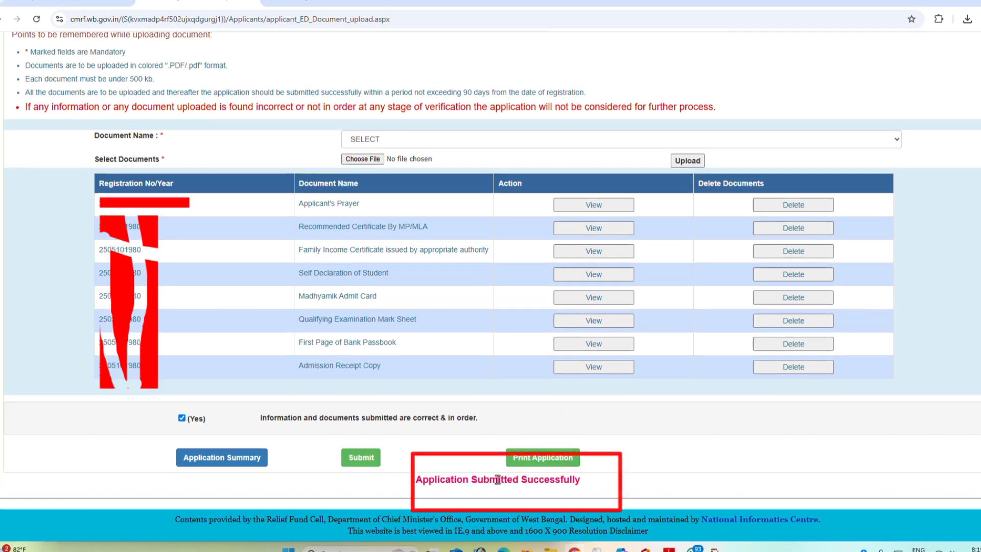
Step: Print the submitted application and show the downloaded receipt PDF in its folder
left_click(560, 462)
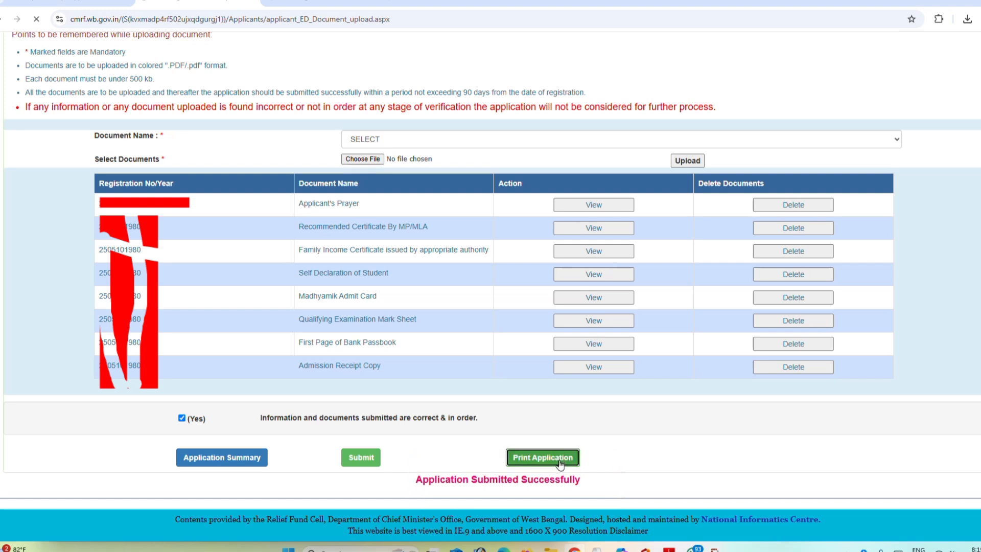
mouse_move(939, 46)
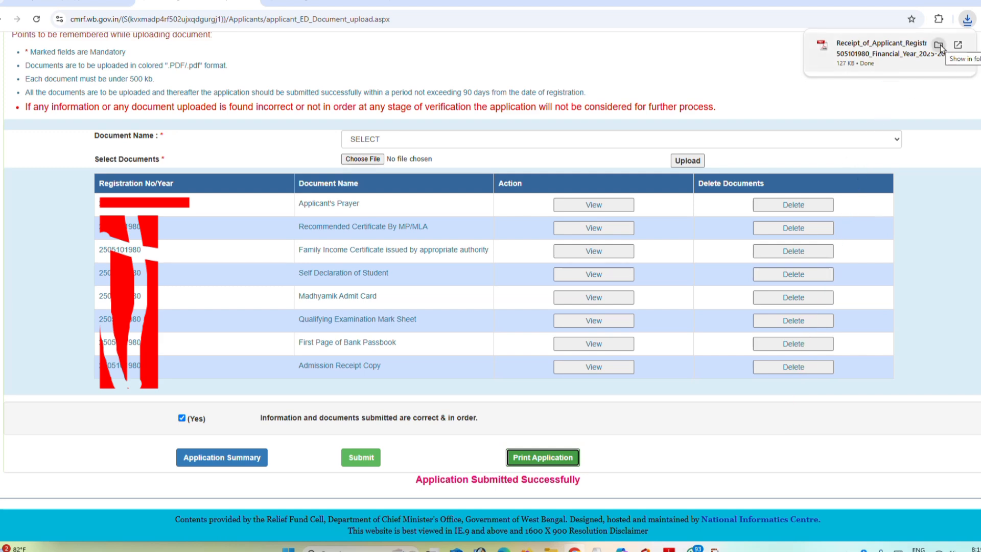
left_click(940, 46)
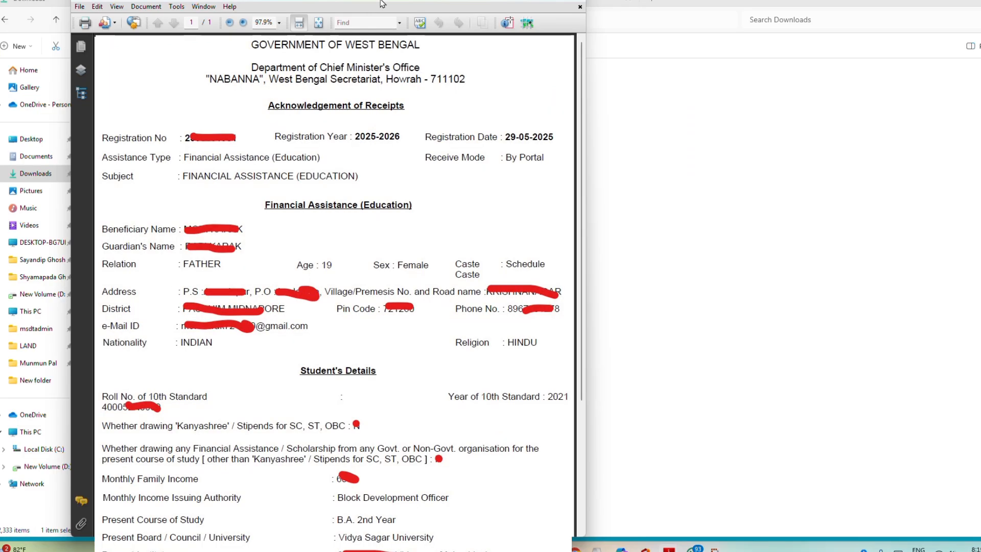